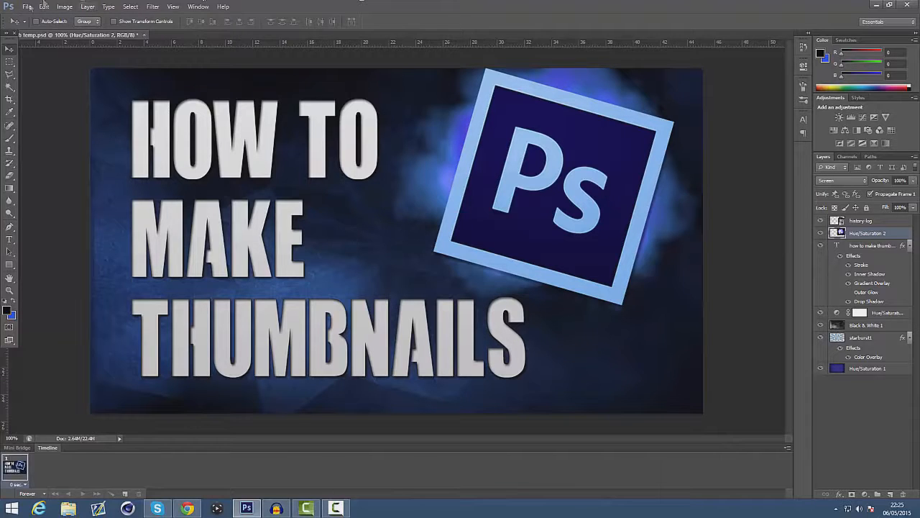
pyautogui.click(25, 7)
pyautogui.moveTo(173, 7)
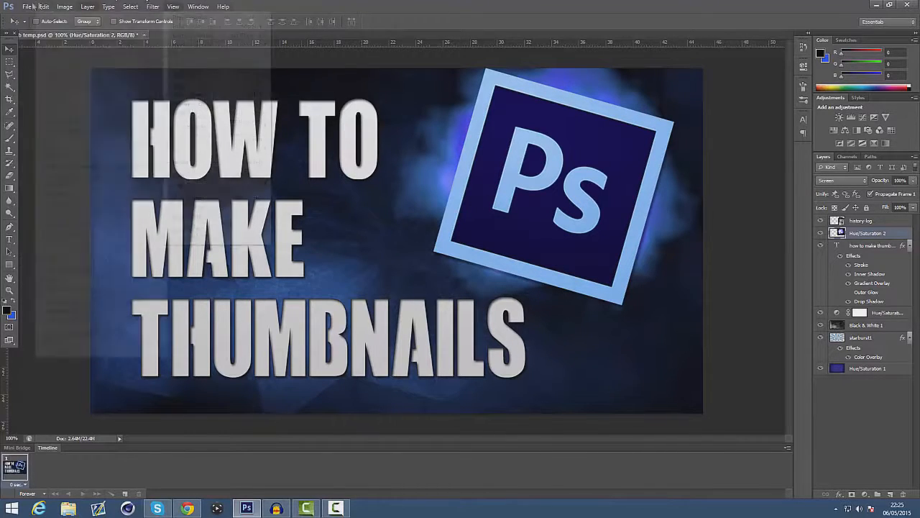
pyautogui.click(532, 317)
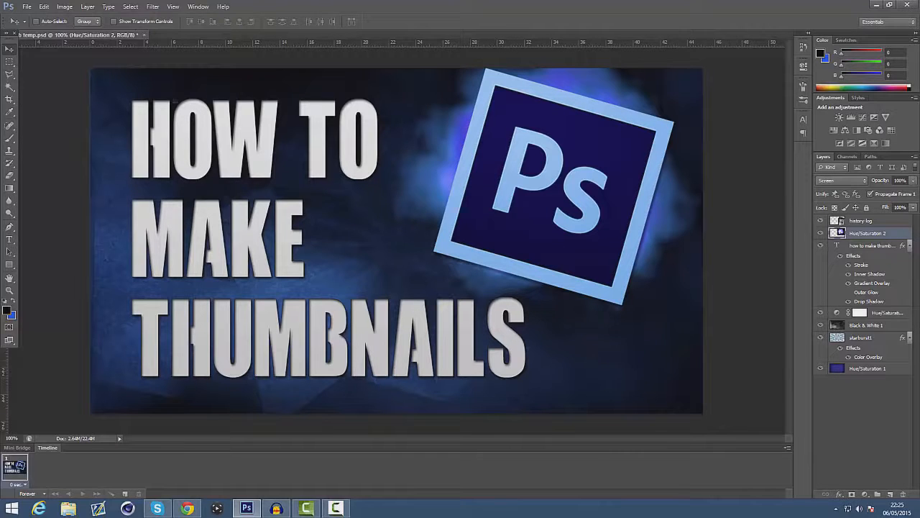
# - Create a new 1280 × 720 pixel document at 72 pixels/inch in RGB Color, 8 bit, with a transparent background
pyautogui.click(26, 7)
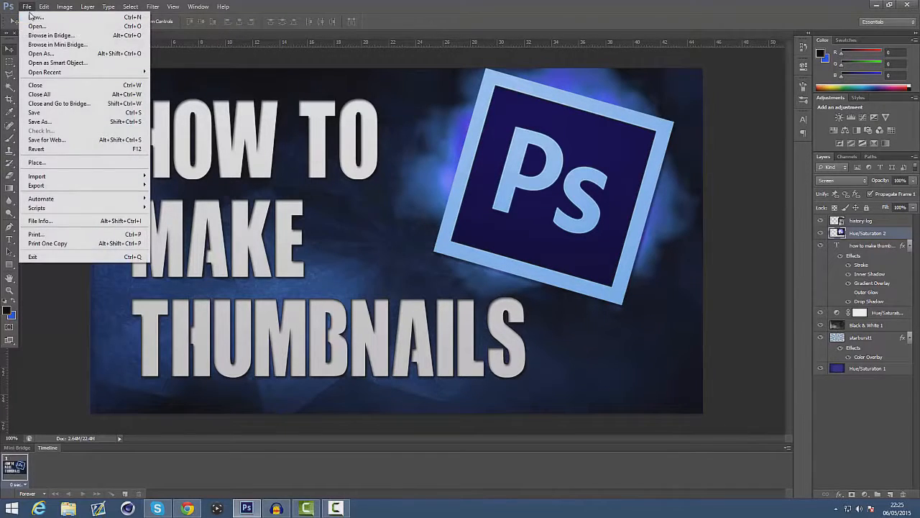
pyautogui.click(36, 16)
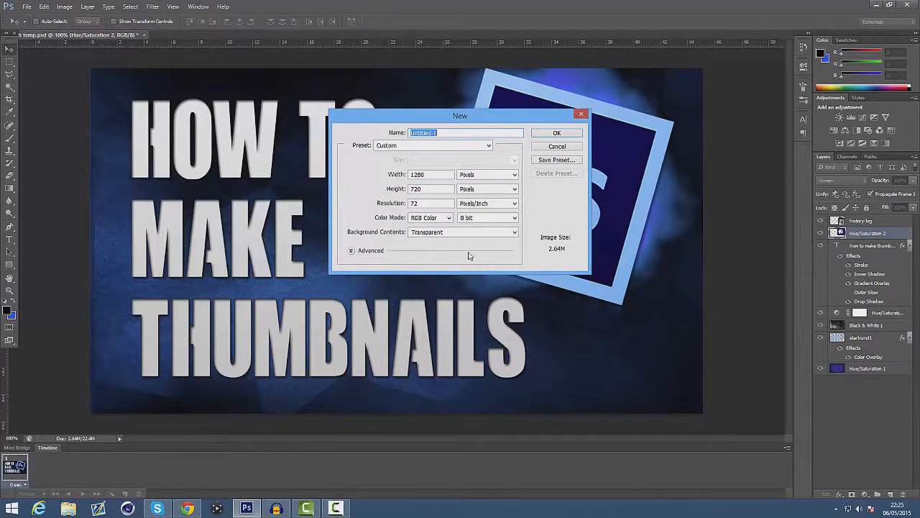
pyautogui.click(548, 135)
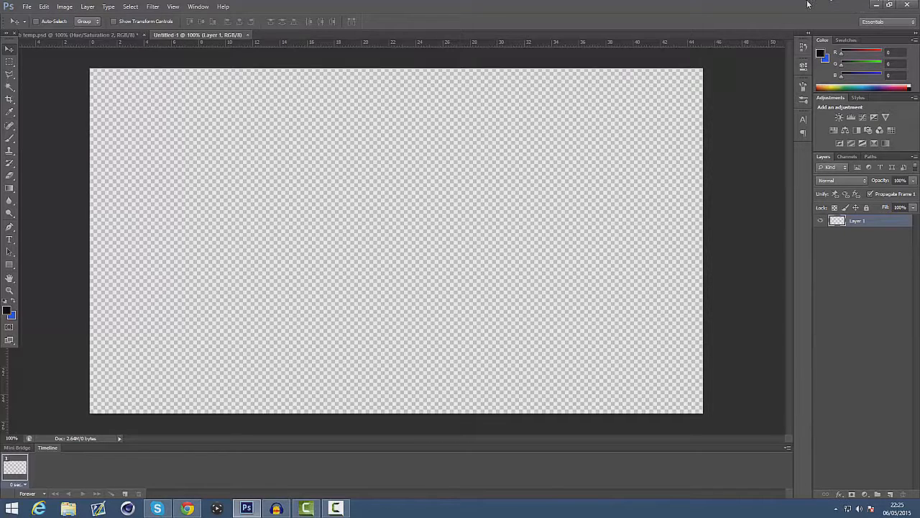
# - Place the Grunge BG image and stretch it to about 25.6% width and 21.7% height so it covers the whole canvas
pyautogui.click(26, 7)
pyautogui.click(45, 163)
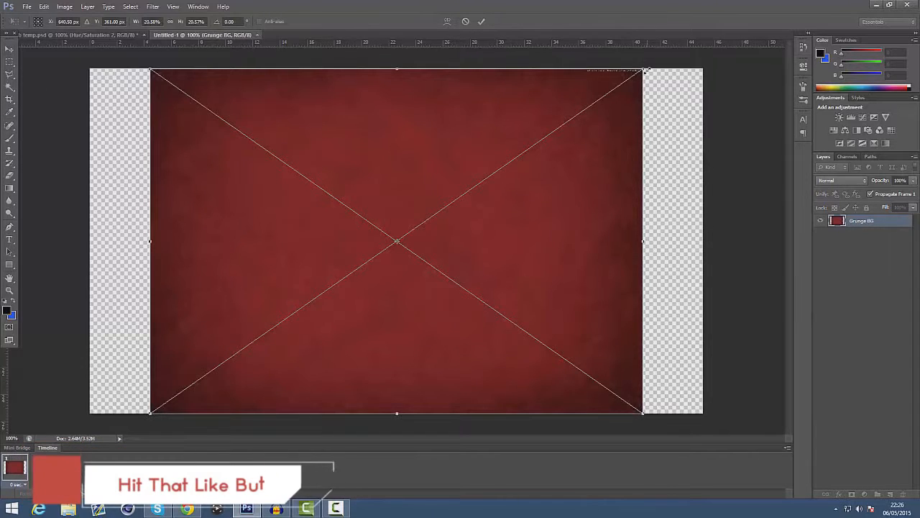
pyautogui.moveTo(645, 71); pyautogui.dragTo(702, 62)
pyautogui.moveTo(151, 413); pyautogui.dragTo(89, 423)
pyautogui.rightClick(154, 302)
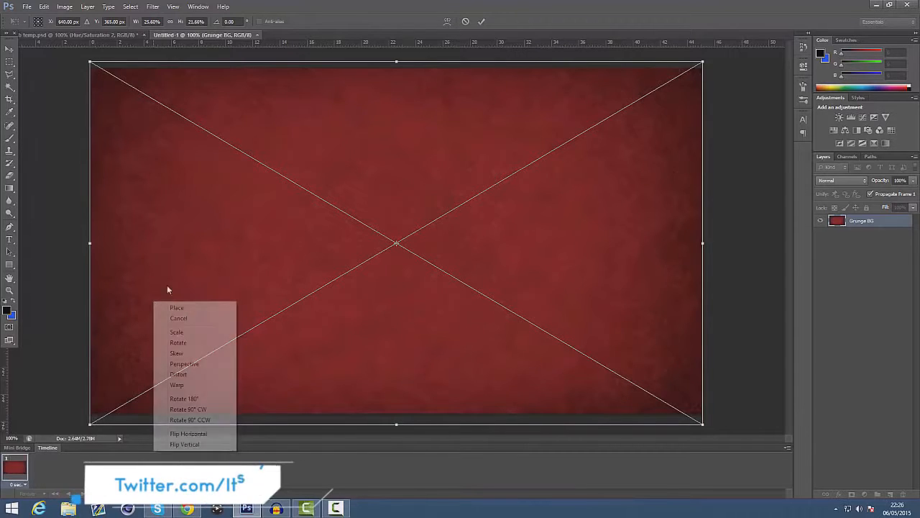
pyautogui.click(203, 312)
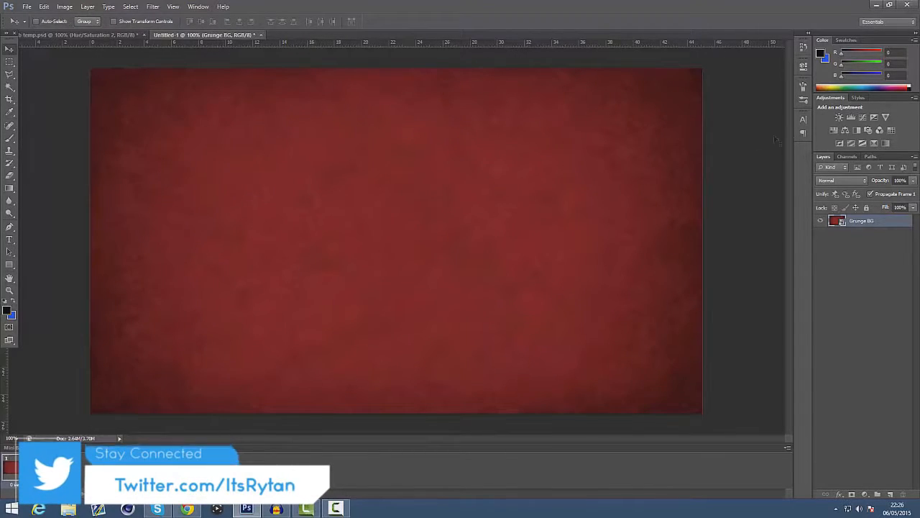
# - Recolour the background with a Hue/Saturation adjustment at Hue -150, and merge the adjustment with the Grunge BG layer
pyautogui.click(834, 131)
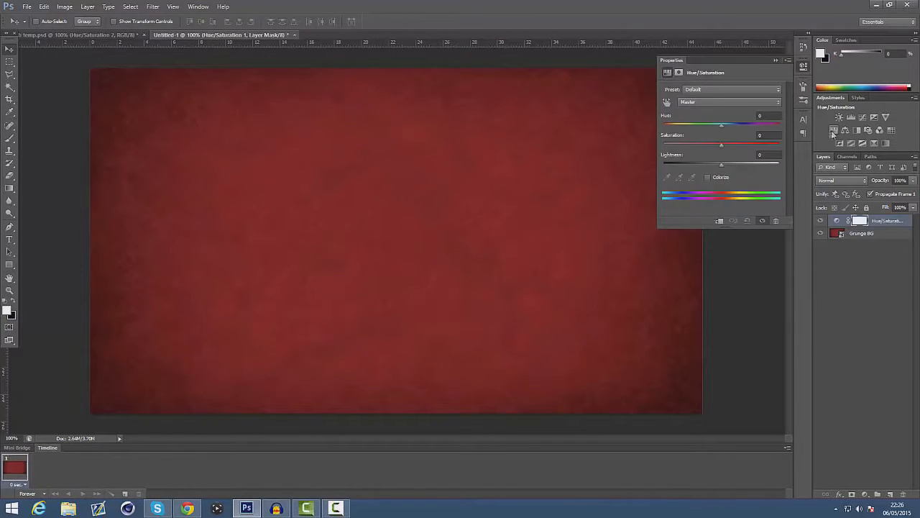
pyautogui.moveTo(729, 127); pyautogui.dragTo(670, 128)
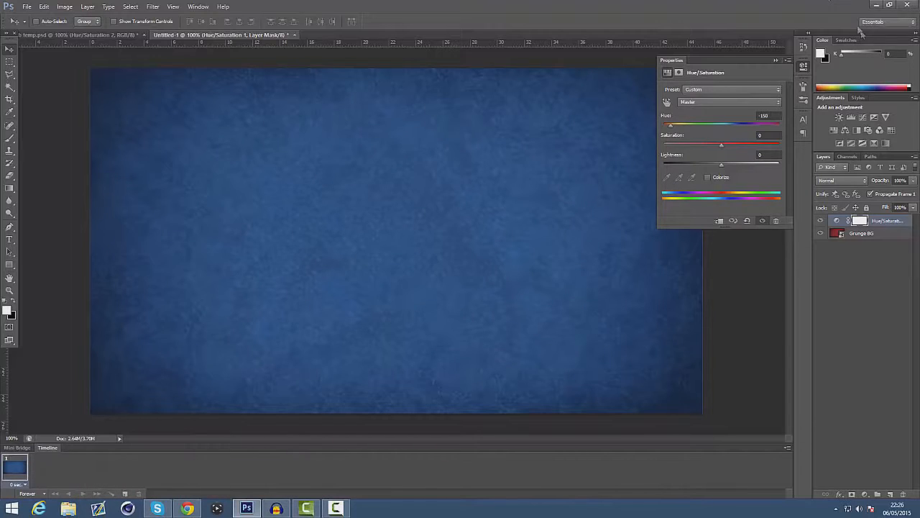
pyautogui.keyDown('shift'); pyautogui.click(870, 235); pyautogui.keyUp('shift')
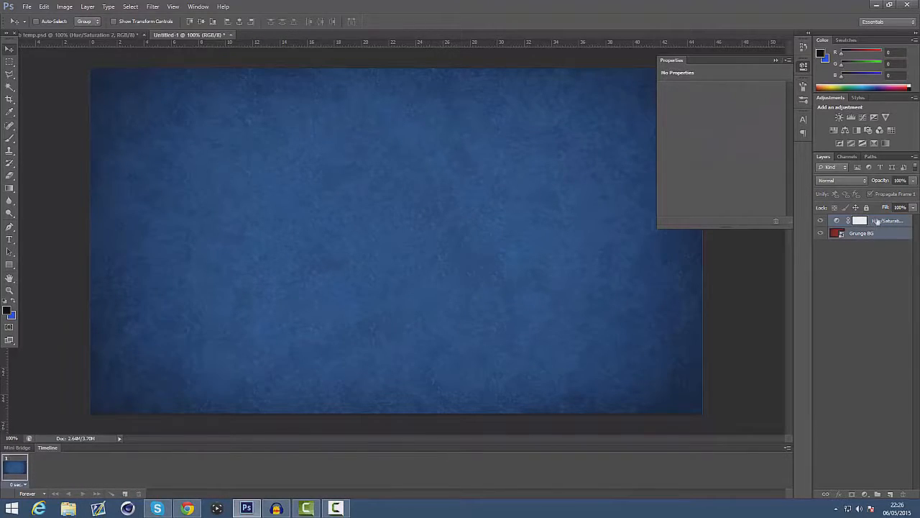
pyautogui.hotkey('ctrl', 'e')
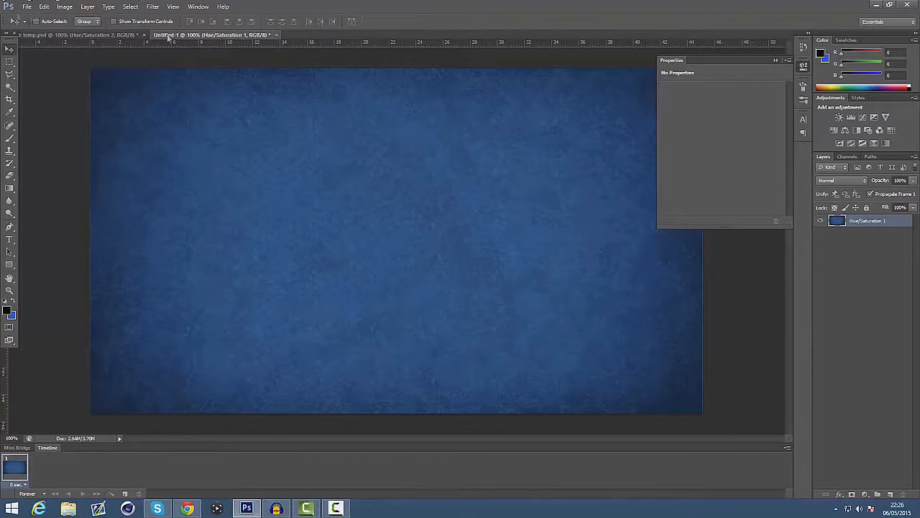
# - Place the image 375342 above the background at its fitted size, filling the canvas
pyautogui.click(27, 7)
pyautogui.click(119, 163)
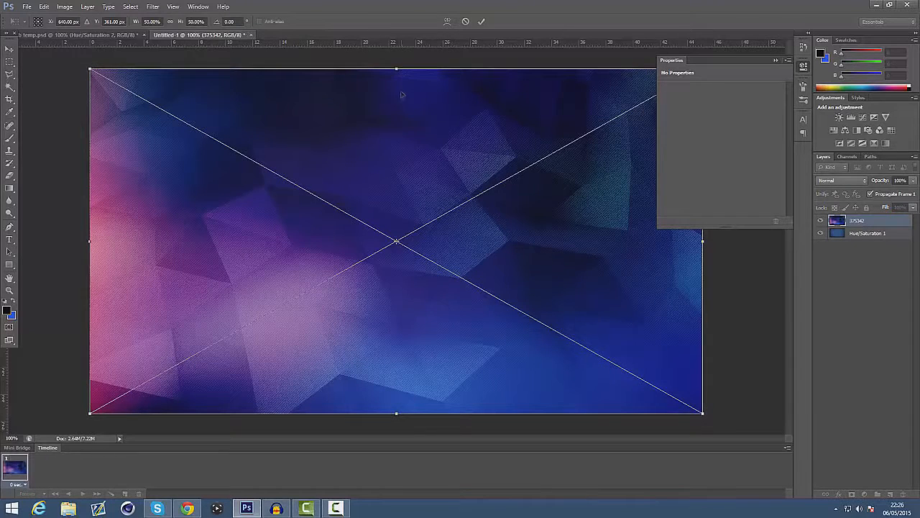
pyautogui.rightClick(402, 94)
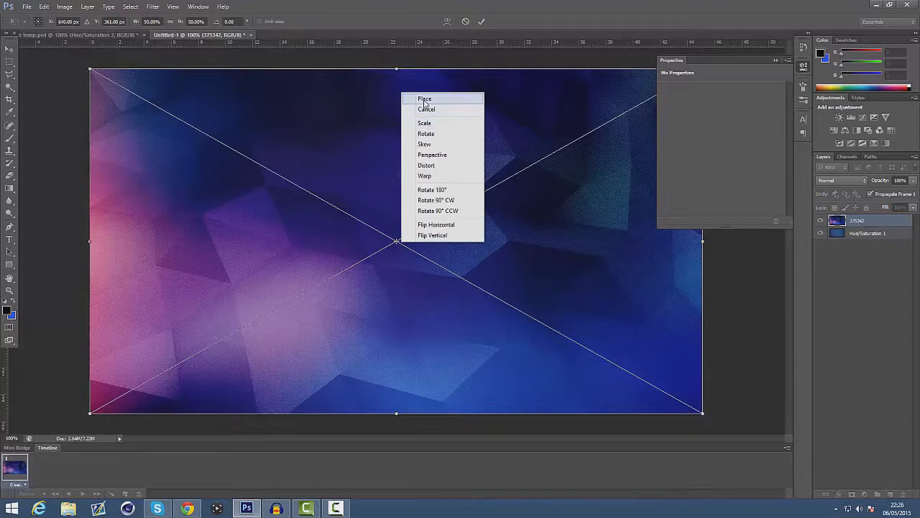
pyautogui.click(414, 101)
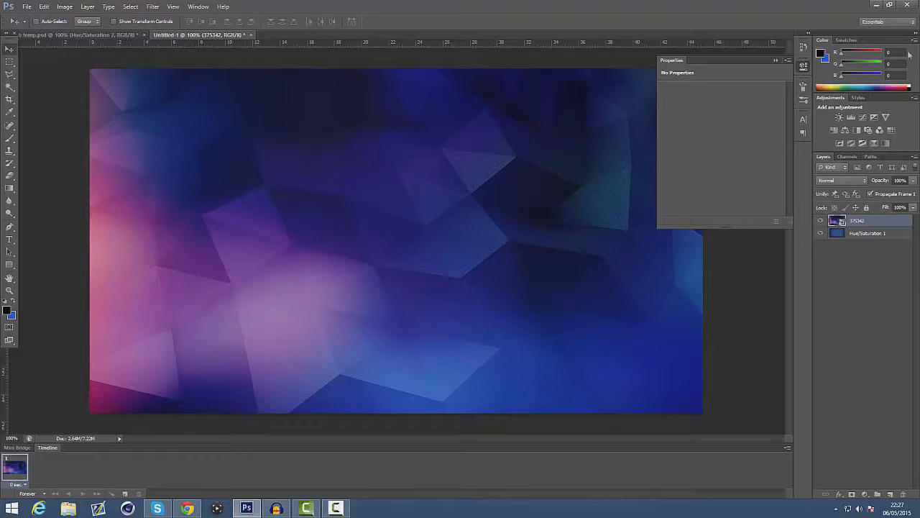
# - Set the blend mode of the 375342 layer to Overlay
pyautogui.click(834, 184)
pyautogui.click(830, 308)
pyautogui.click(829, 306)
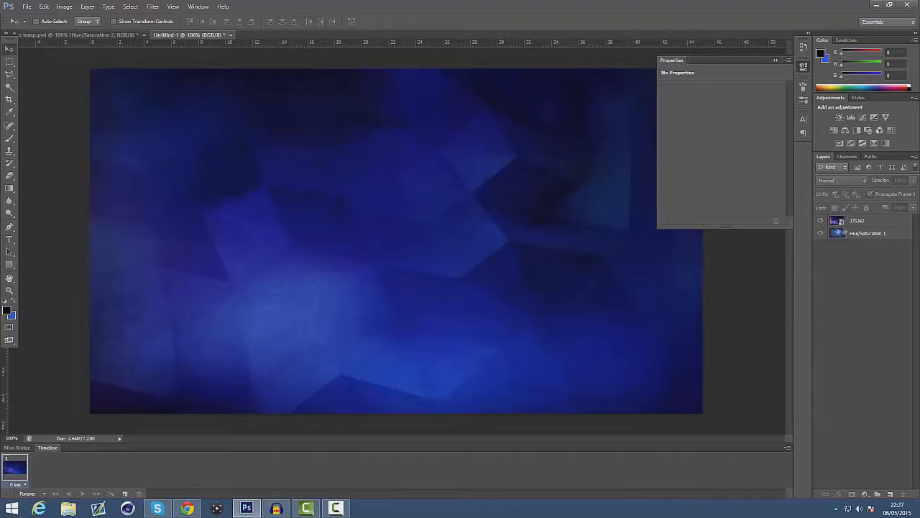
pyautogui.click(839, 221)
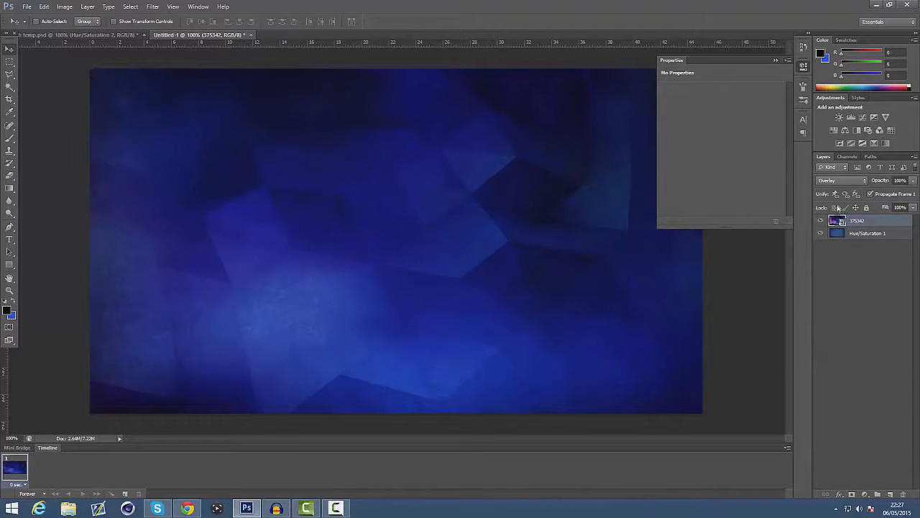
# - Stretch the 375342 layer slightly at its upper edge to 50.07% height and apply the transformation
pyautogui.hotkey('ctrl', 't')
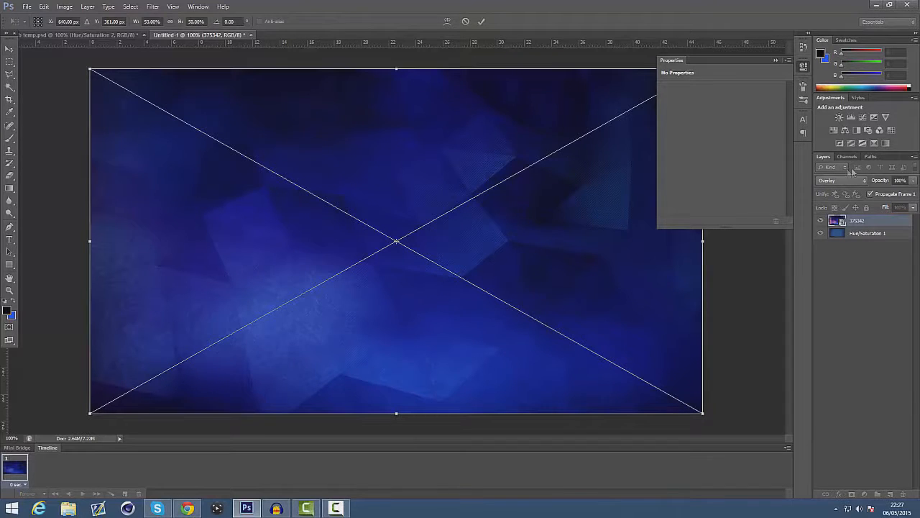
pyautogui.moveTo(397, 69); pyautogui.dragTo(397, 69)
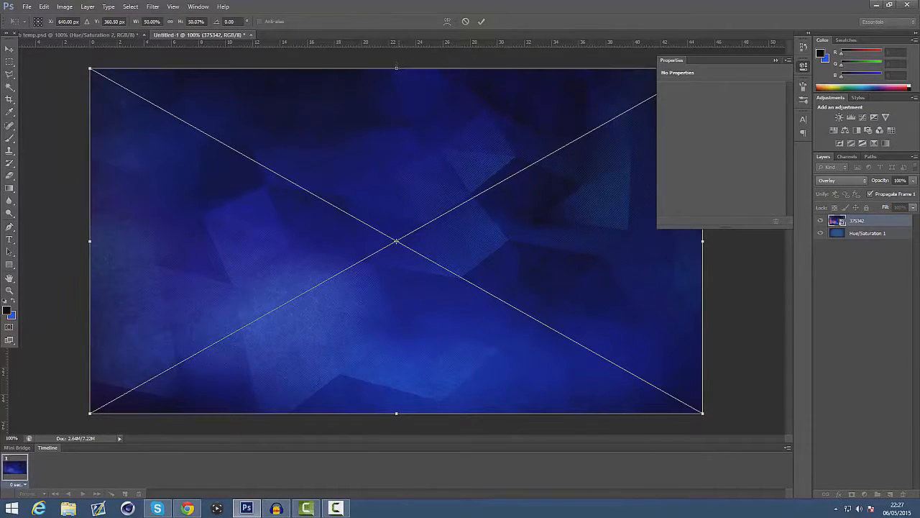
pyautogui.click(9, 49)
pyautogui.click(410, 191)
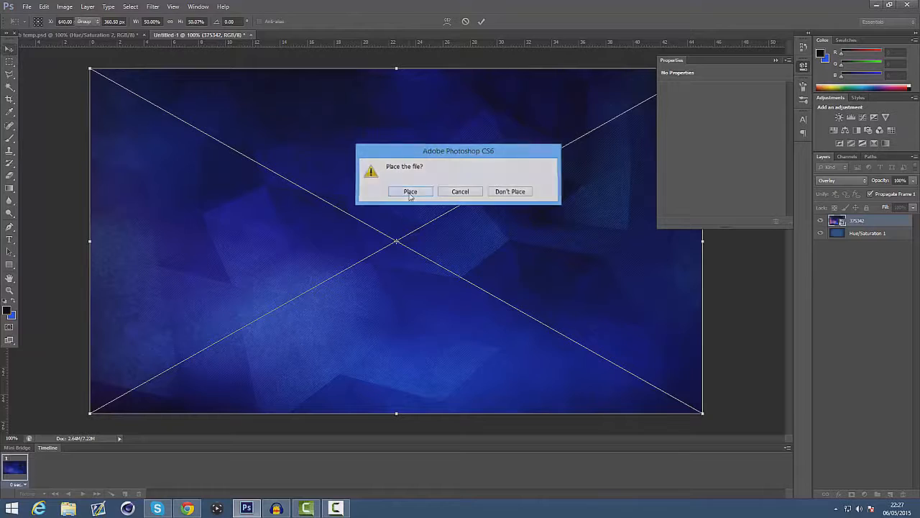
# - Rename the 375342 layer to Stocks
pyautogui.doubleClick(859, 221)
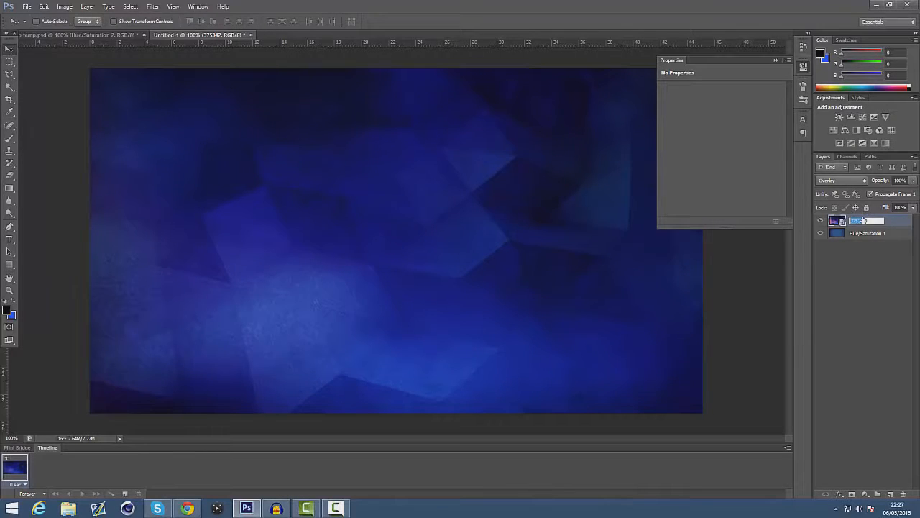
pyautogui.write('Stocks')
pyautogui.press('Return')
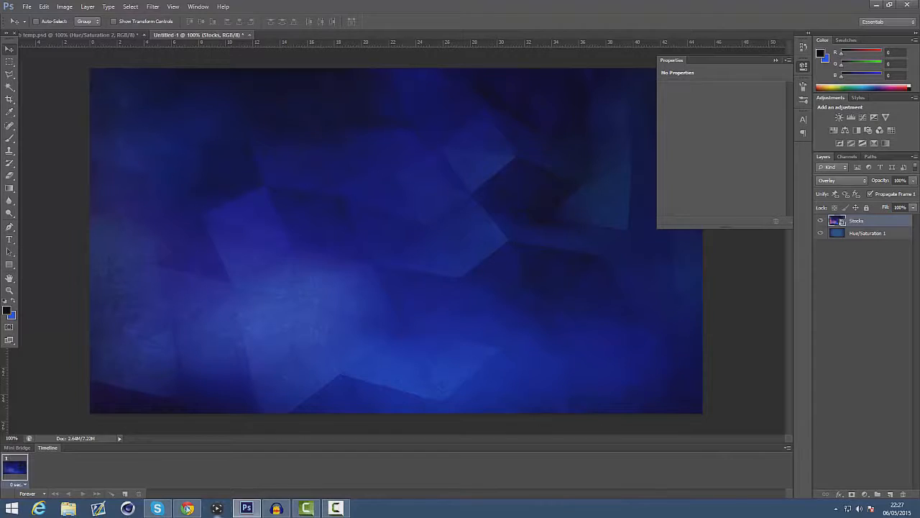
# - Switch to Chrome and browse the Google image results for "photoshop texture stocks", previewing the dark cracked rock grunge texture
pyautogui.click(187, 508)
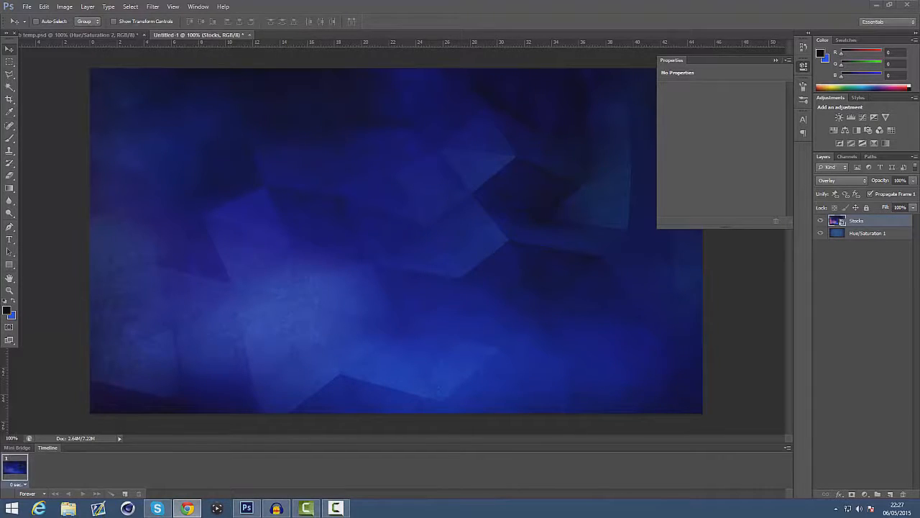
pyautogui.moveTo(0, 6); pyautogui.dragTo(216, 0)
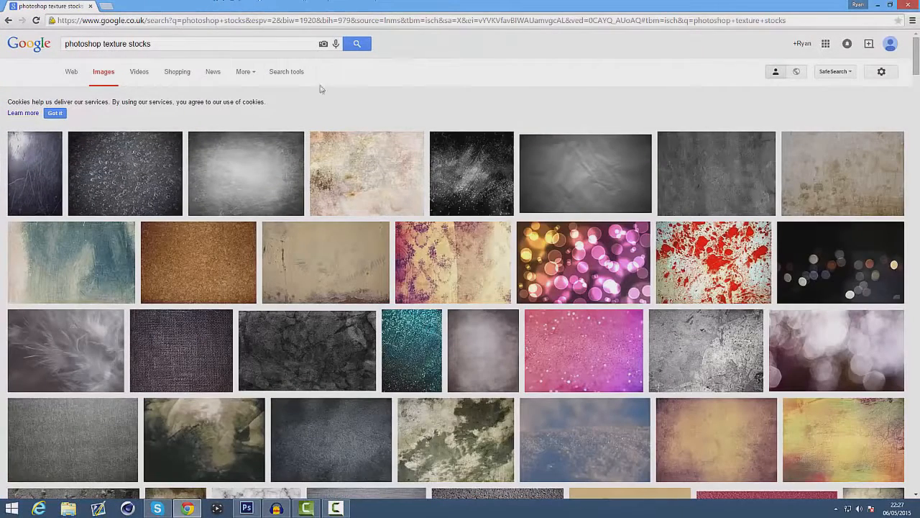
pyautogui.scroll(-1, 262, 120)
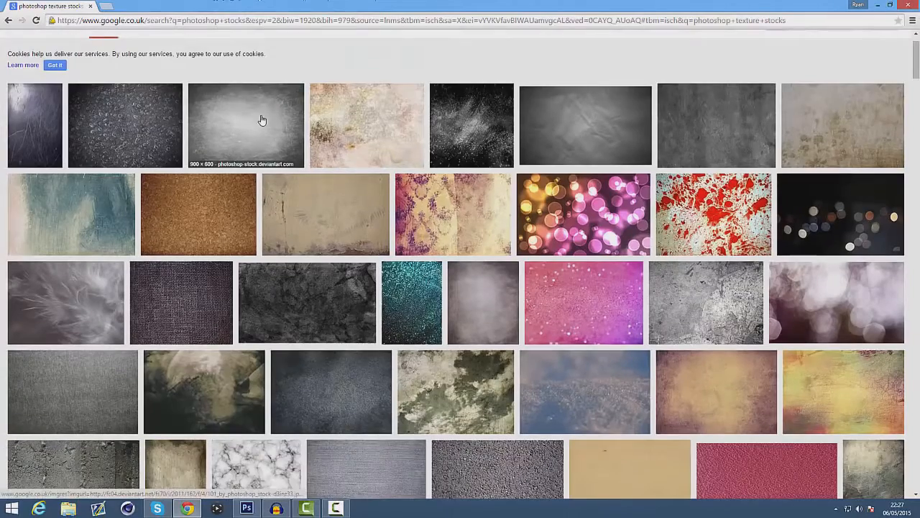
pyautogui.scroll(1, 261, 120)
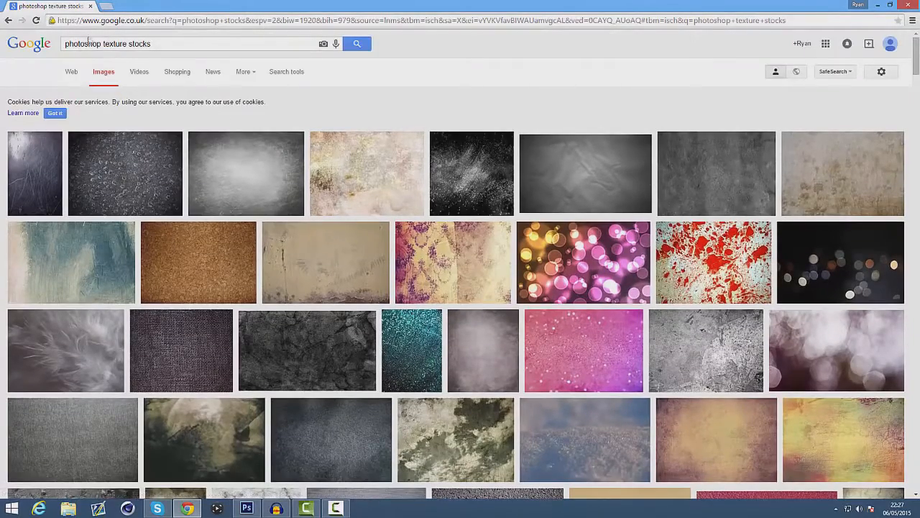
pyautogui.click(323, 367)
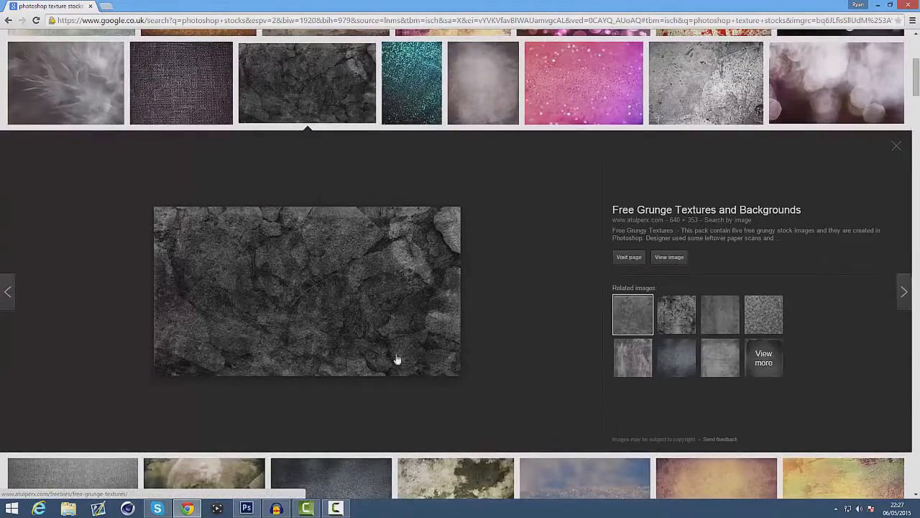
pyautogui.scroll(-3, 396, 362)
pyautogui.scroll(-5, 392, 235)
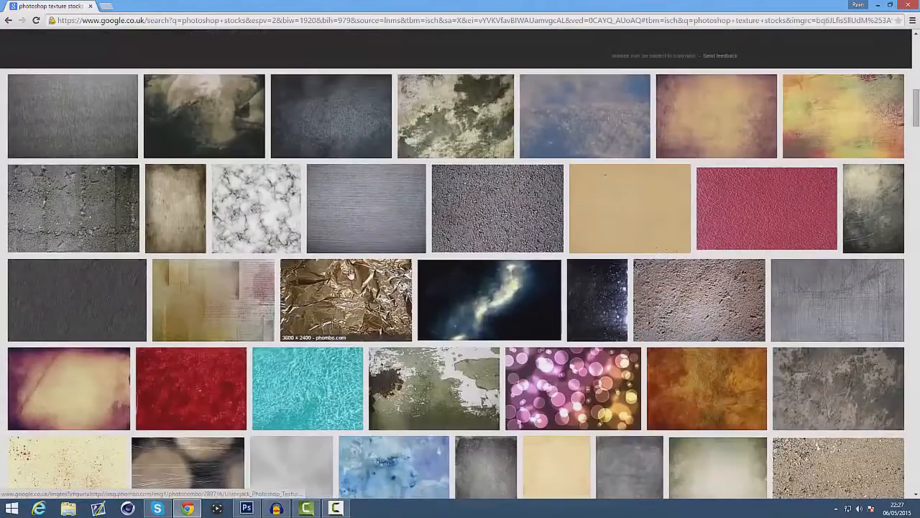
# - Preview the gold foil, pink bokeh and cracked asphalt textures with a related image, and return to highlight the search phrase
pyautogui.click(350, 274)
pyautogui.scroll(-3, 586, 299)
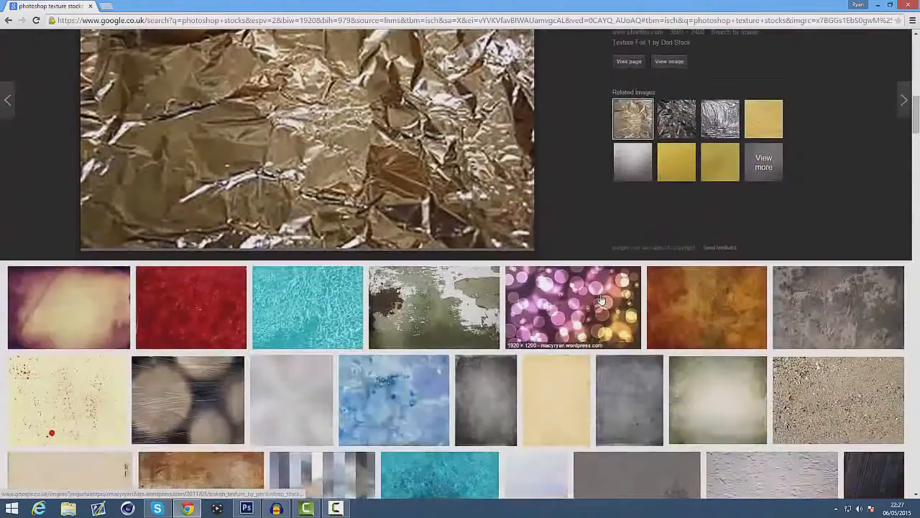
pyautogui.click(587, 299)
pyautogui.scroll(-7, 265, 302)
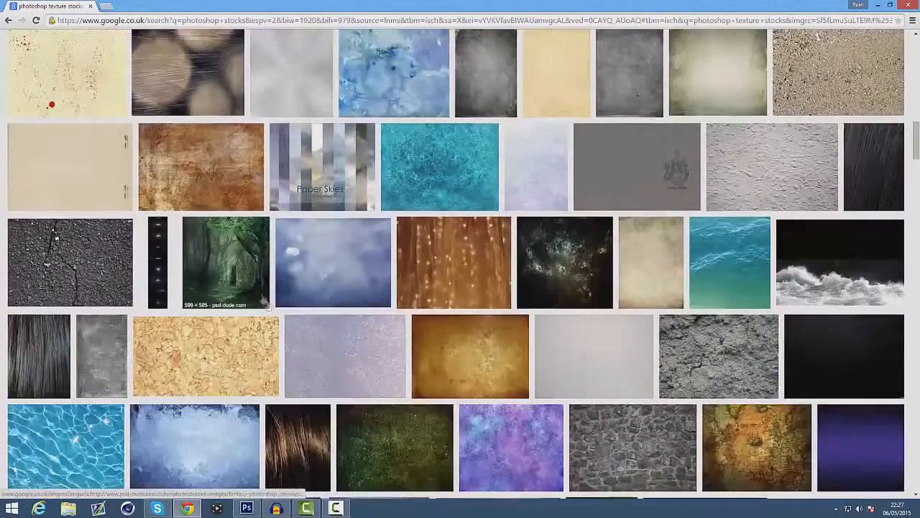
pyautogui.click(107, 264)
pyautogui.scroll(-3, 705, 115)
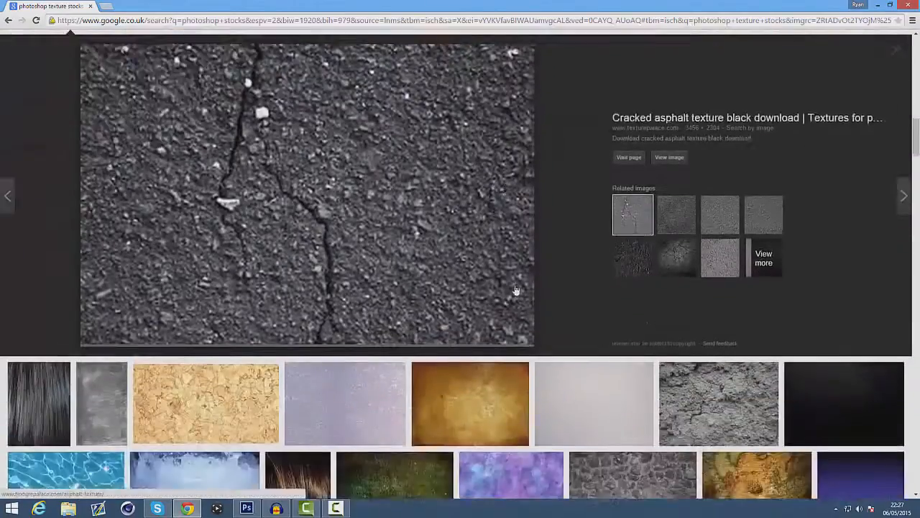
pyautogui.click(678, 161)
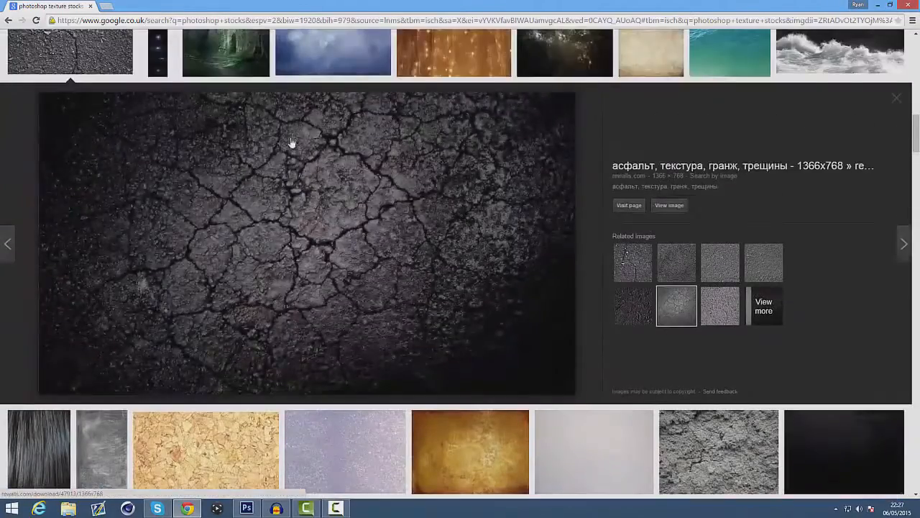
pyautogui.scroll(3, 292, 147)
pyautogui.scroll(8, 165, 123)
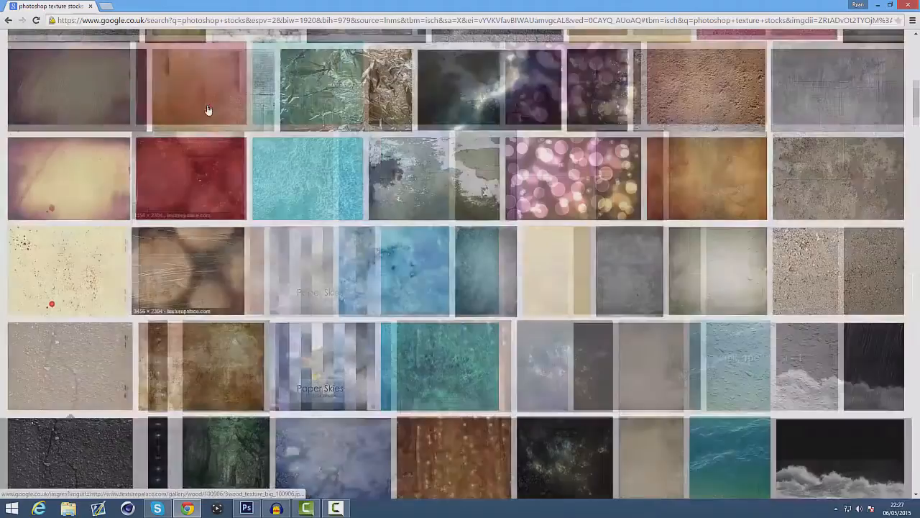
pyautogui.scroll(3, 64, 58)
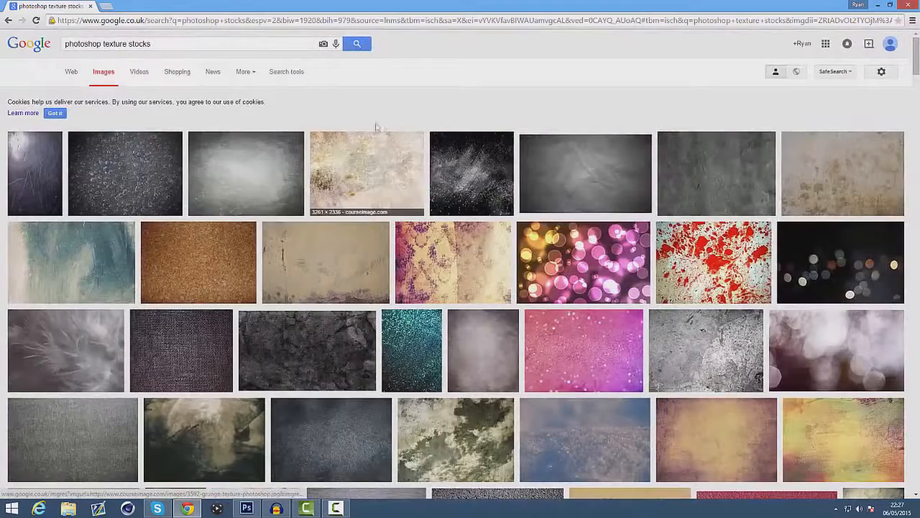
pyautogui.moveTo(181, 47); pyautogui.dragTo(45, 44)
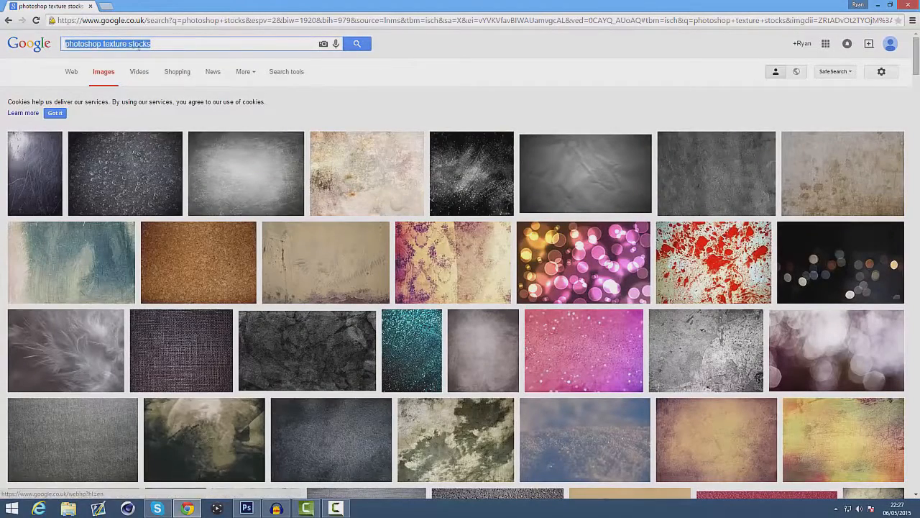
# - Switch back to Photoshop, collapse the empty Properties panel and place the starburst1 image into the thumbnail document
pyautogui.click(247, 509)
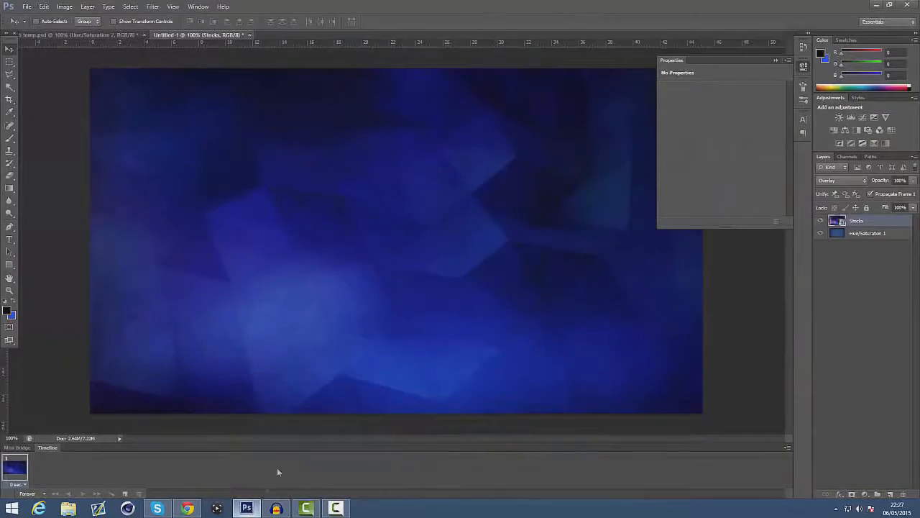
pyautogui.click(776, 60)
pyautogui.click(27, 6)
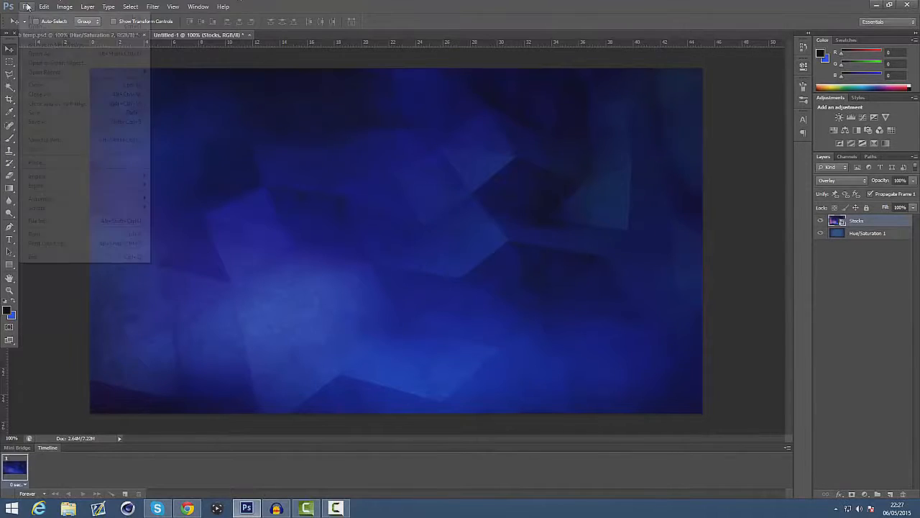
pyautogui.click(36, 162)
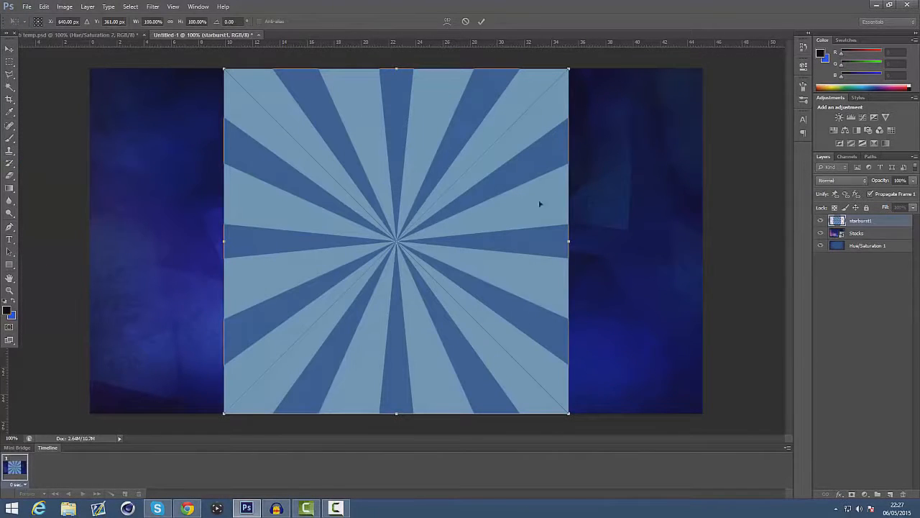
# - Stretch the starburst1 image horizontally to 177.78% width so it spans the whole canvas, and commit the placement
pyautogui.rightClick(479, 185)
pyautogui.click(434, 153)
pyautogui.moveTo(569, 242); pyautogui.dragTo(703, 241)
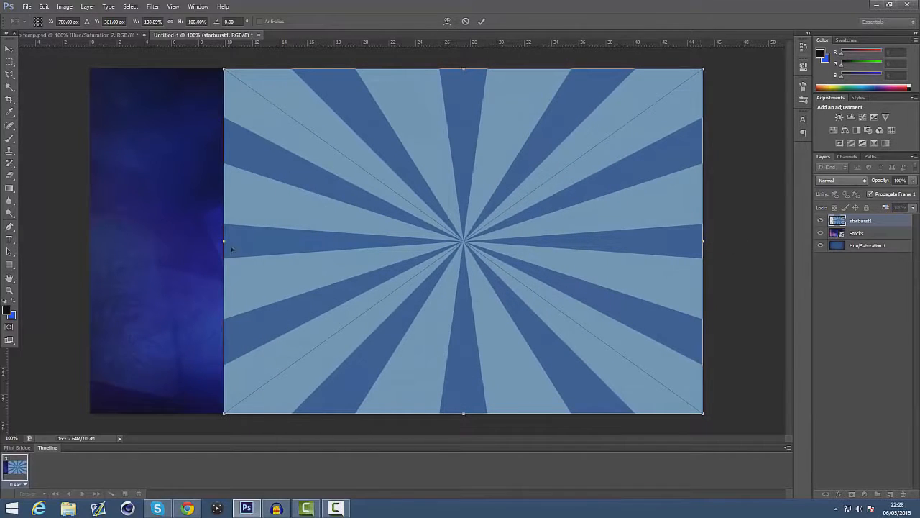
pyautogui.moveTo(225, 241); pyautogui.dragTo(89, 241)
pyautogui.rightClick(128, 218)
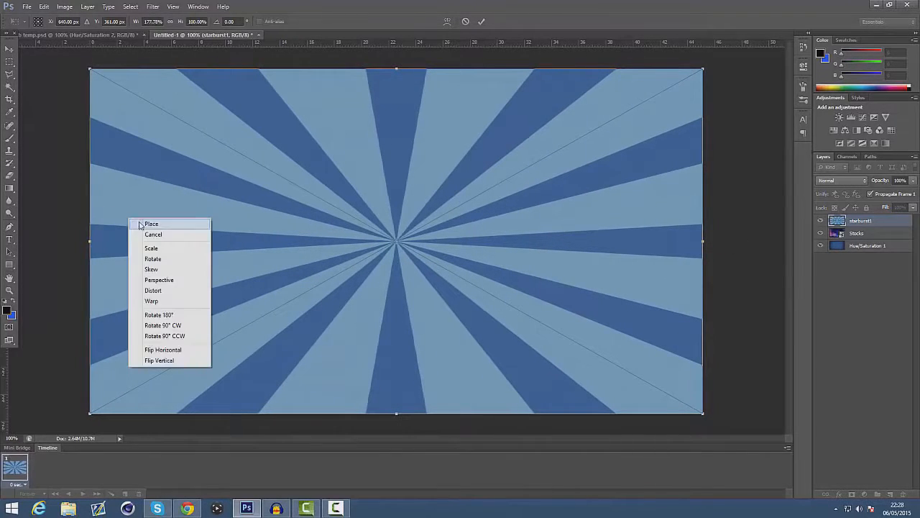
pyautogui.click(141, 223)
# - Activate the Magic Wand tool for selecting the starburst's rays
pyautogui.click(10, 87)
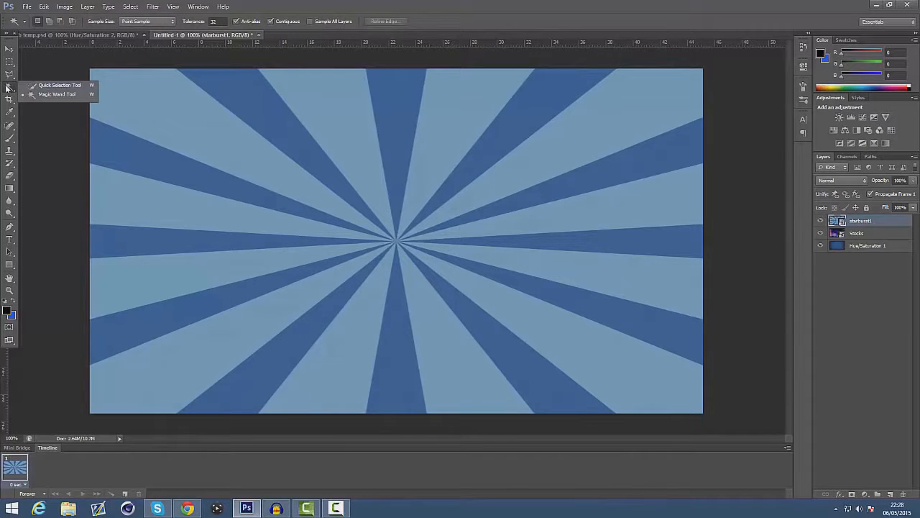
pyautogui.click(56, 95)
pyautogui.click(243, 123)
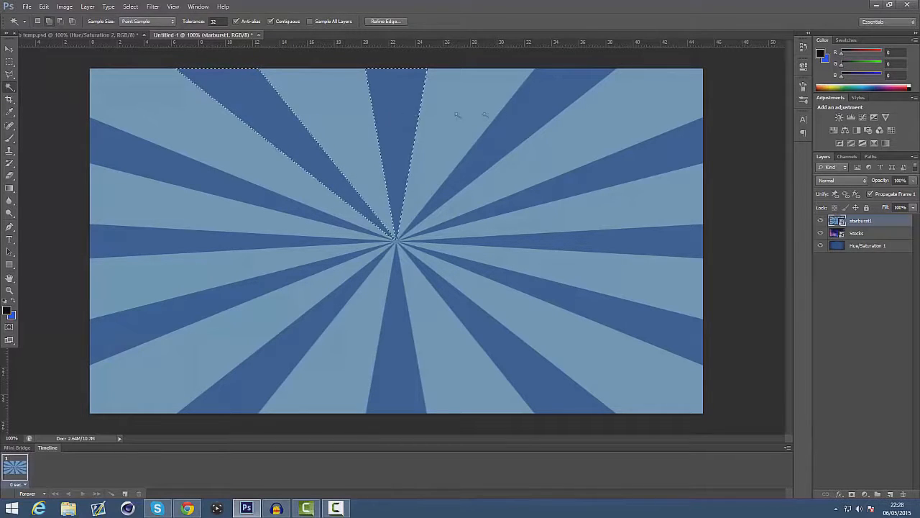
pyautogui.hotkey('ctrl', 'd')
pyautogui.click(272, 116)
pyautogui.click(394, 113)
pyautogui.click(519, 118)
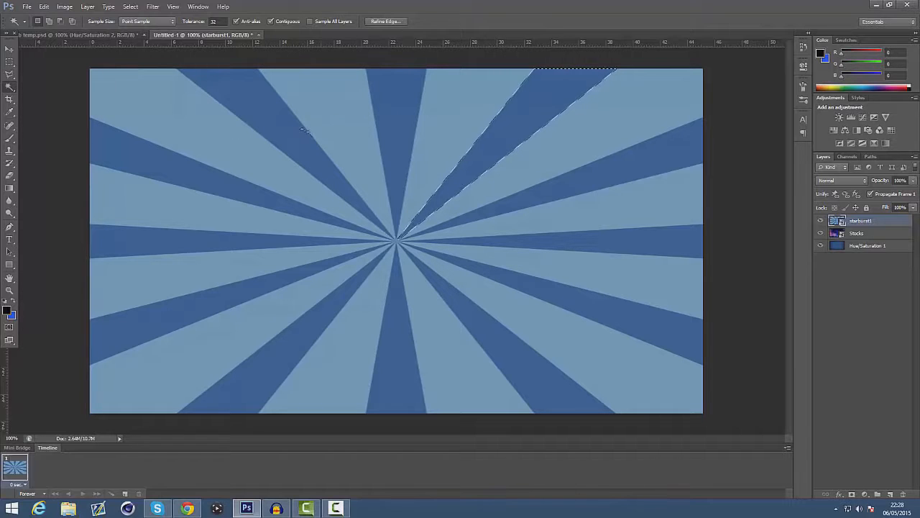
# - Add all the dark blue rays of the starburst to one combined Magic Wand selection
pyautogui.keyDown('shift'); pyautogui.click(402, 106); pyautogui.keyUp('shift')
pyautogui.keyDown('shift'); pyautogui.click(527, 120); pyautogui.keyUp('shift')
pyautogui.keyDown('shift'); pyautogui.click(611, 169); pyautogui.keyUp('shift')
pyautogui.keyDown('shift'); pyautogui.click(637, 241); pyautogui.keyUp('shift')
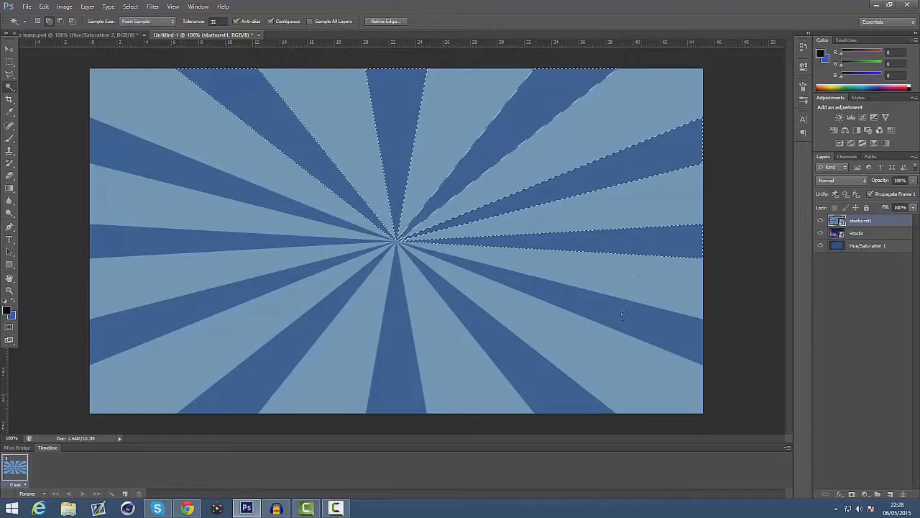
pyautogui.keyDown('shift'); pyautogui.click(576, 298); pyautogui.keyUp('shift')
pyautogui.keyDown('shift'); pyautogui.click(504, 345); pyautogui.keyUp('shift')
pyautogui.keyDown('shift'); pyautogui.click(389, 362); pyautogui.keyUp('shift')
pyautogui.keyDown('shift'); pyautogui.click(303, 330); pyautogui.keyUp('shift')
pyautogui.keyDown('shift'); pyautogui.click(172, 336); pyautogui.keyUp('shift')
pyautogui.keyDown('shift'); pyautogui.click(180, 241); pyautogui.keyUp('shift')
pyautogui.keyDown('shift'); pyautogui.click(206, 184); pyautogui.keyUp('shift')
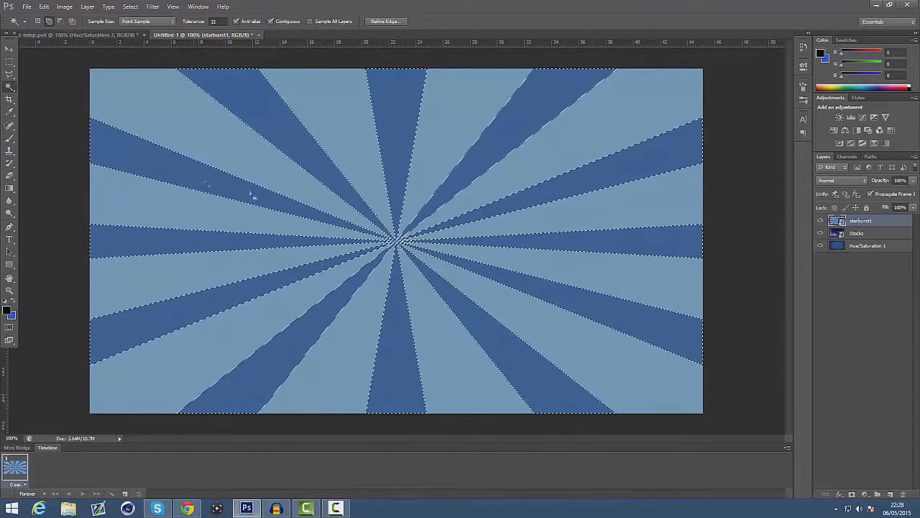
# - Rasterize the starburst1 layer, delete the selected dark rays from it and clear the selection
pyautogui.rightClick(883, 220)
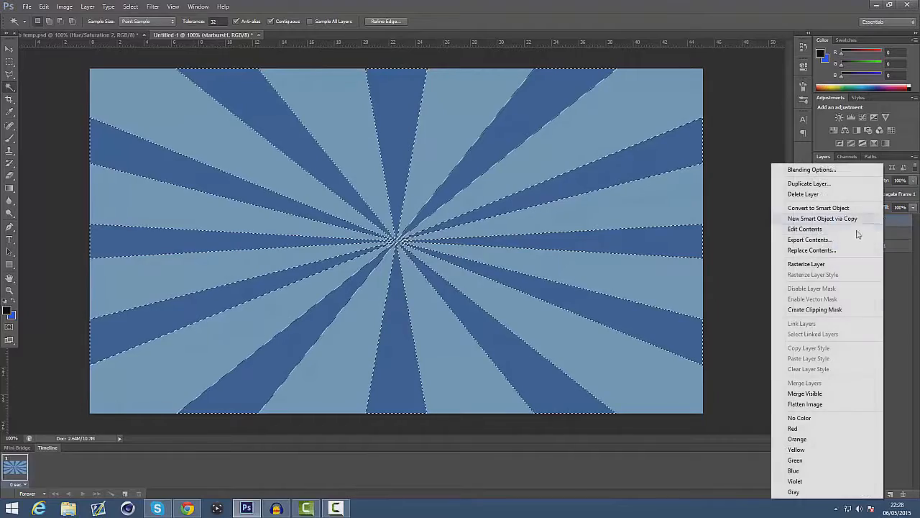
pyautogui.click(811, 265)
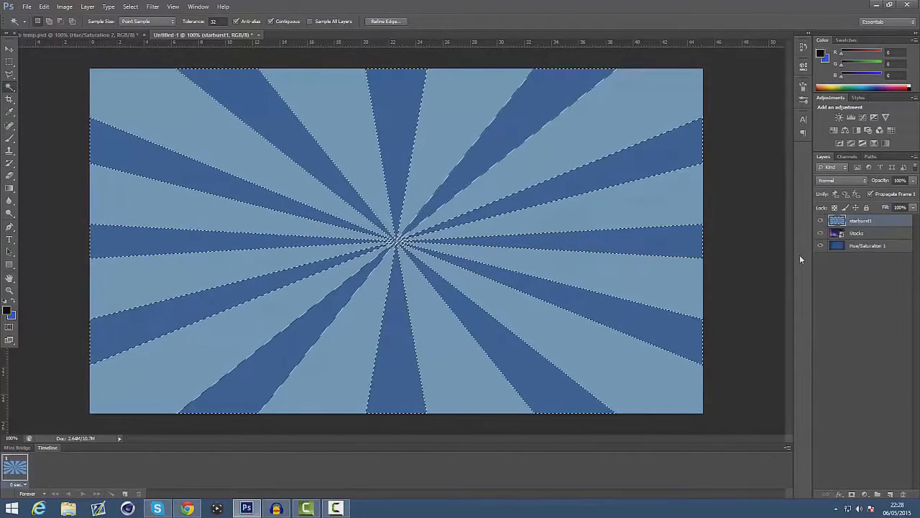
pyautogui.press('Delete')
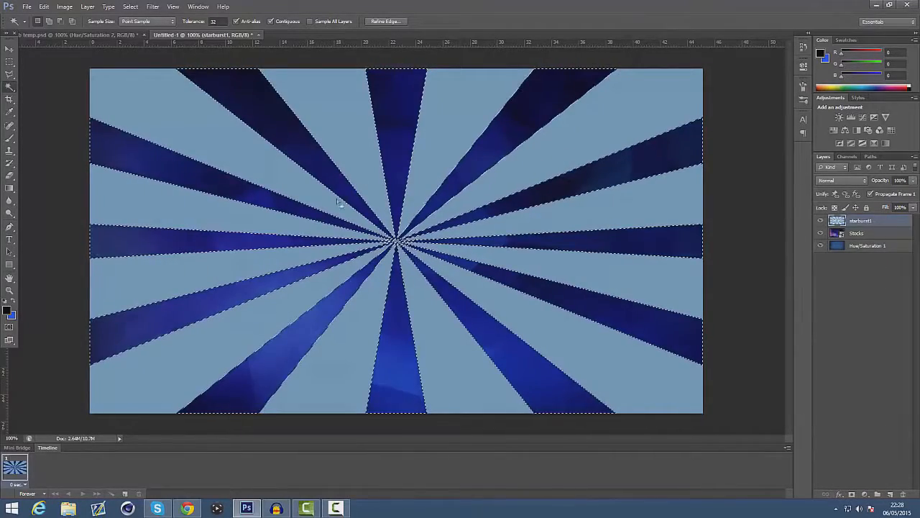
pyautogui.click(11, 63)
pyautogui.hotkey('ctrl', 'd')
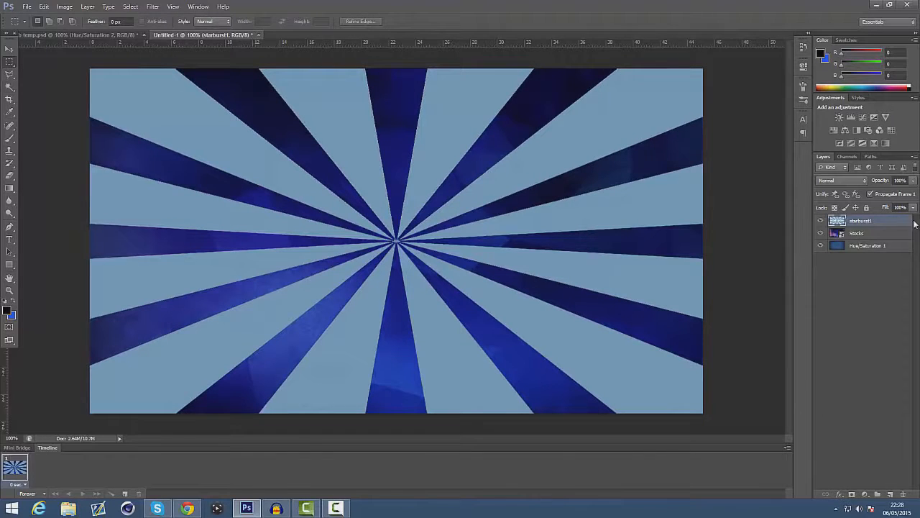
# - Apply a Color Overlay to the starburst1 layer in dark navy 01044e, sampled from the background
pyautogui.doubleClick(886, 222)
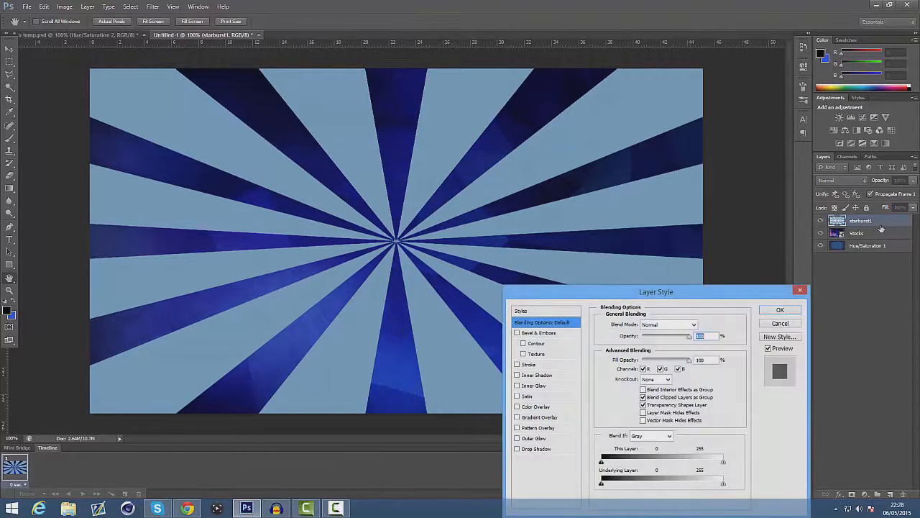
pyautogui.click(536, 407)
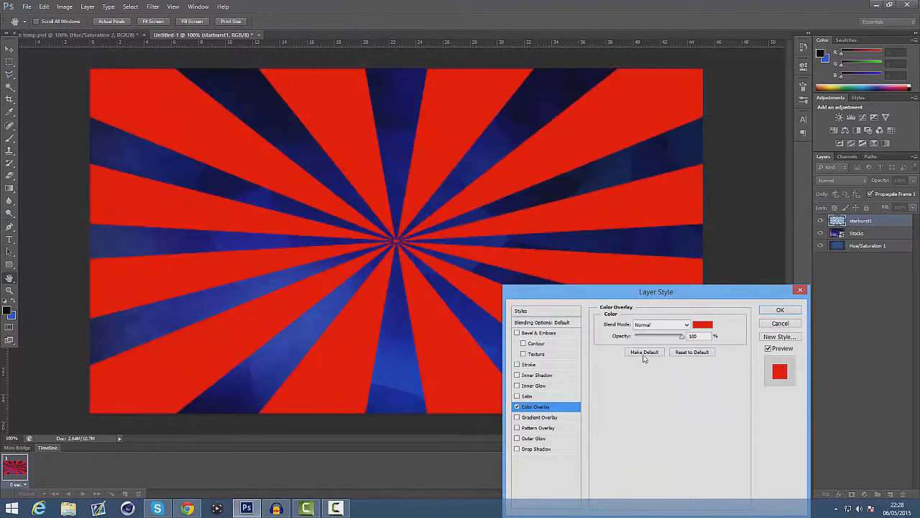
pyautogui.click(700, 325)
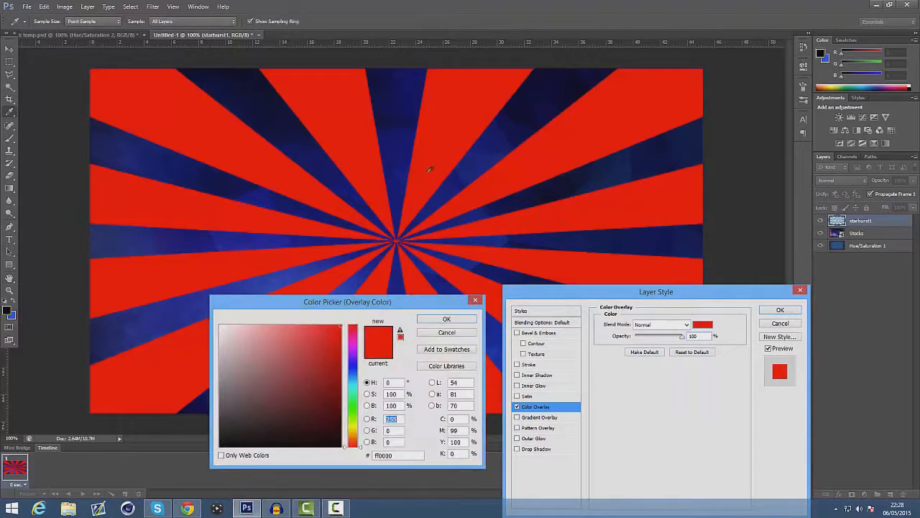
pyautogui.click(392, 140)
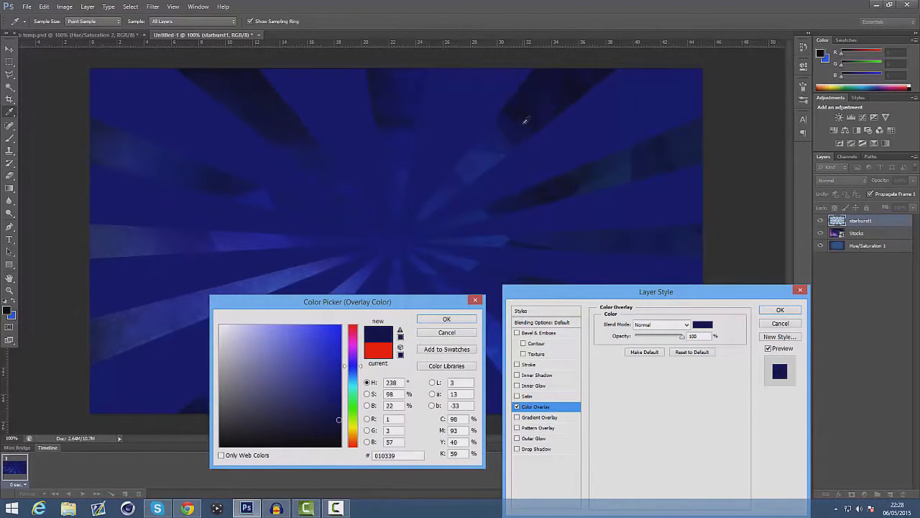
pyautogui.click(524, 123)
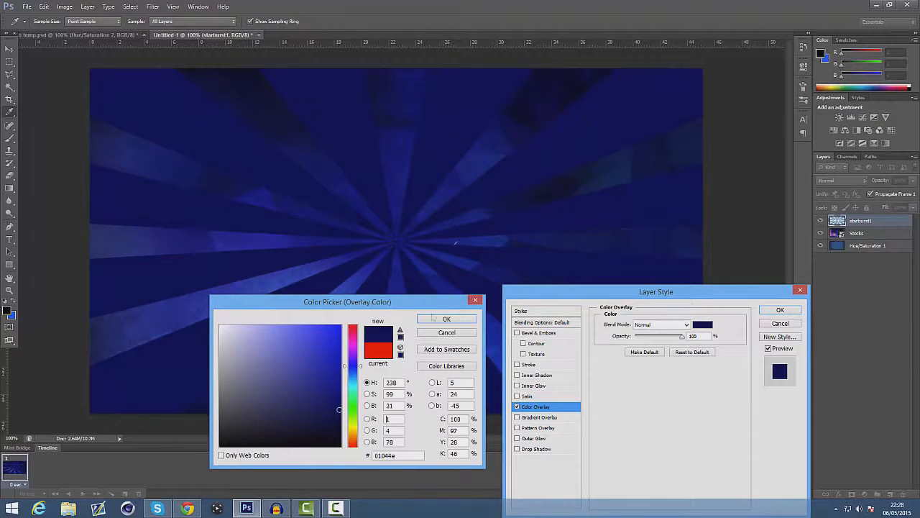
pyautogui.doubleClick(394, 456)
pyautogui.click(449, 320)
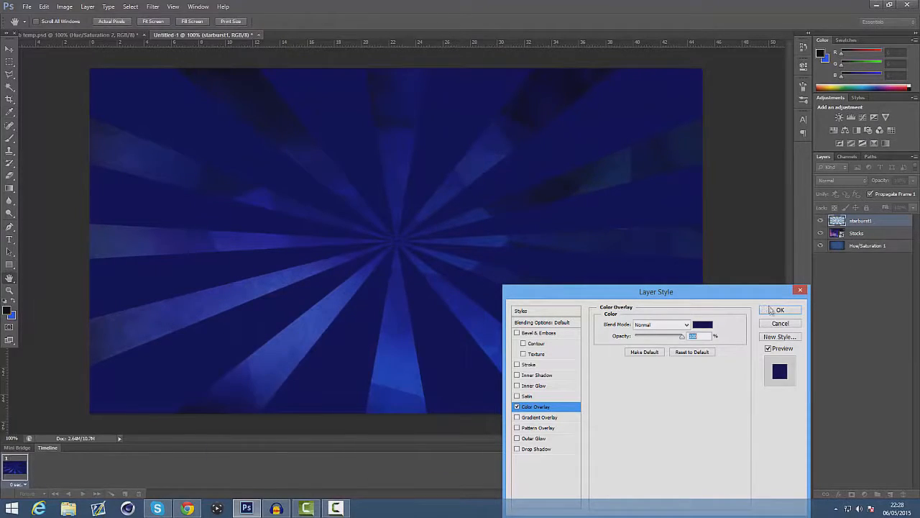
pyautogui.click(780, 311)
# - Lower the starburst1 layer's opacity, trying 35% first and settling on 40%, and return to the Move tool
pyautogui.click(903, 180)
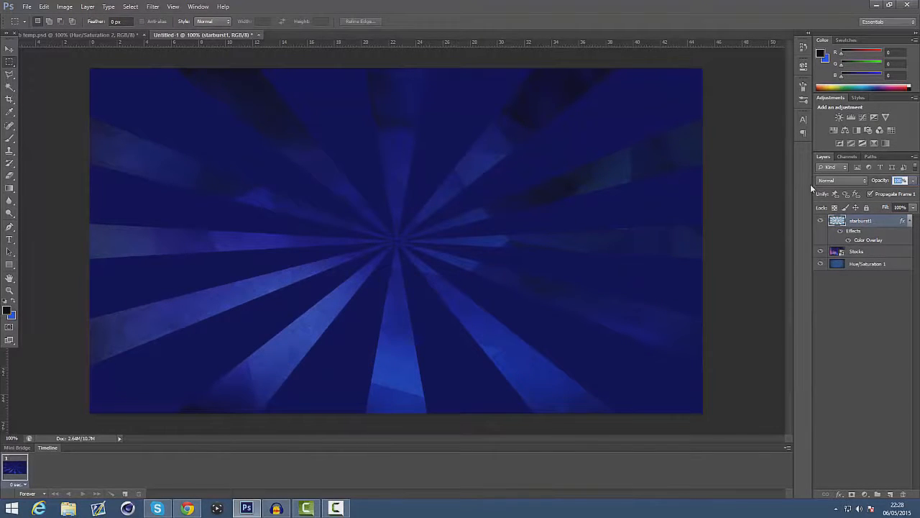
pyautogui.write('35')
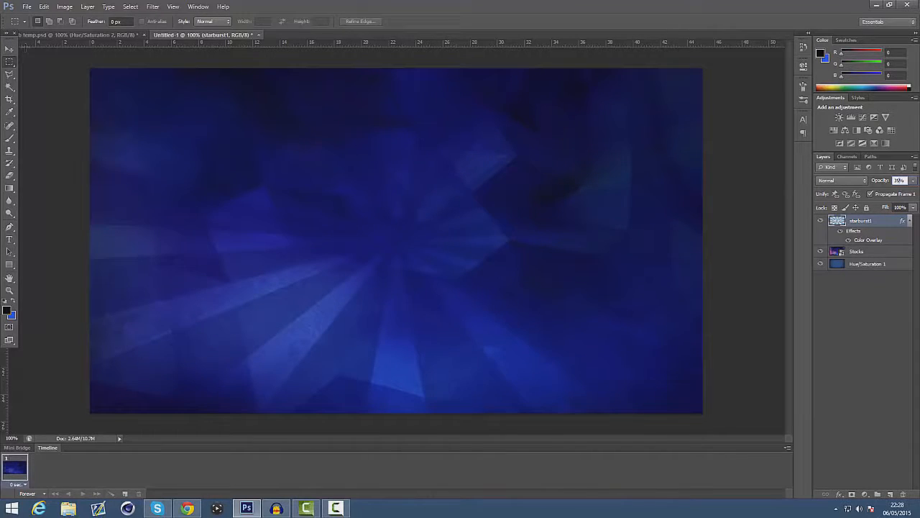
pyautogui.press('BackSpace')
pyautogui.press('BackSpace')
pyautogui.write('40')
pyautogui.click(10, 48)
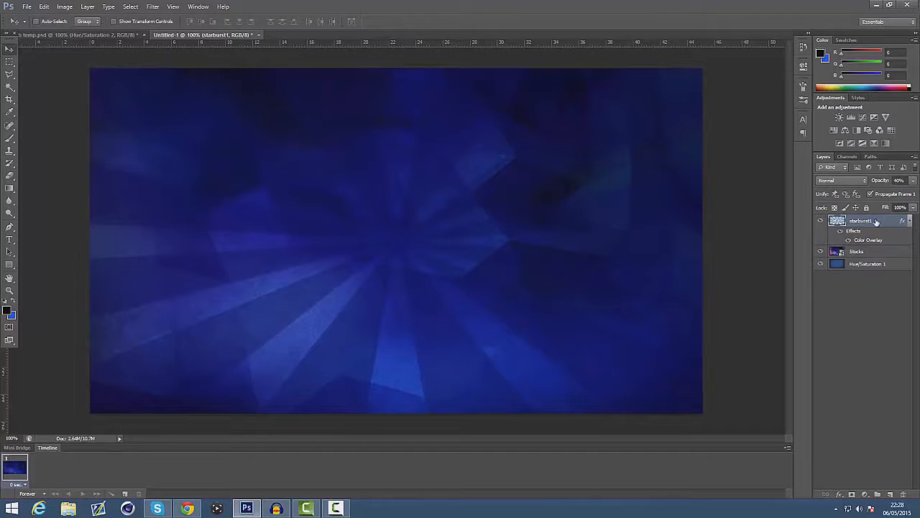
# - Set the Eraser to a soft round 127 px brush with 0% hardness and reselect the starburst1 layer for erasing
pyautogui.click(9, 175)
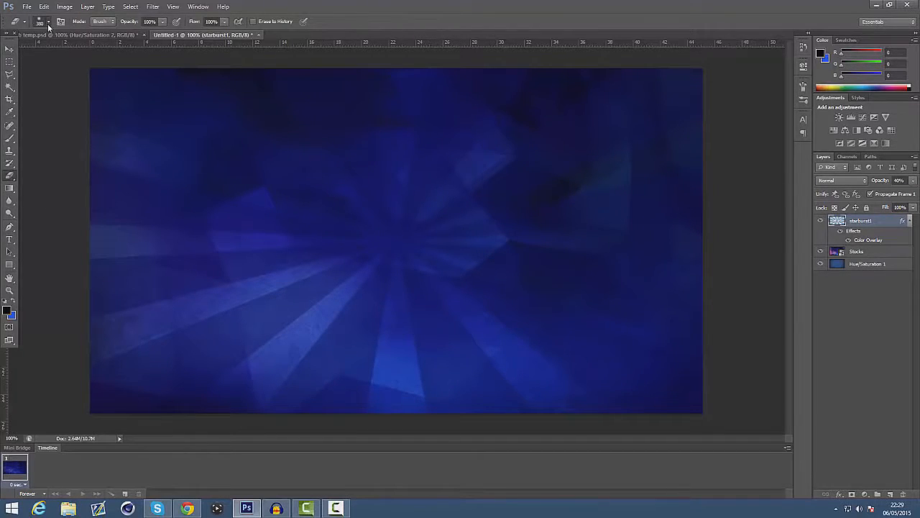
pyautogui.click(48, 23)
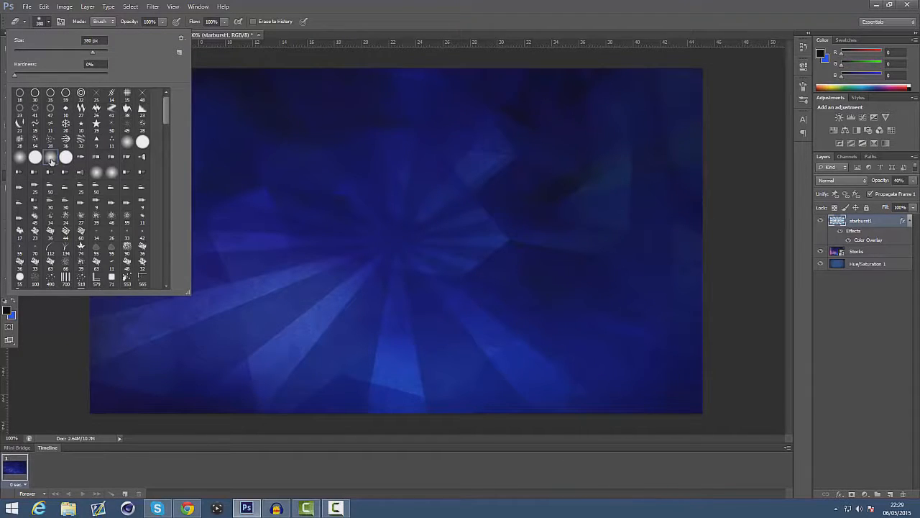
pyautogui.moveTo(69, 50); pyautogui.dragTo(67, 51)
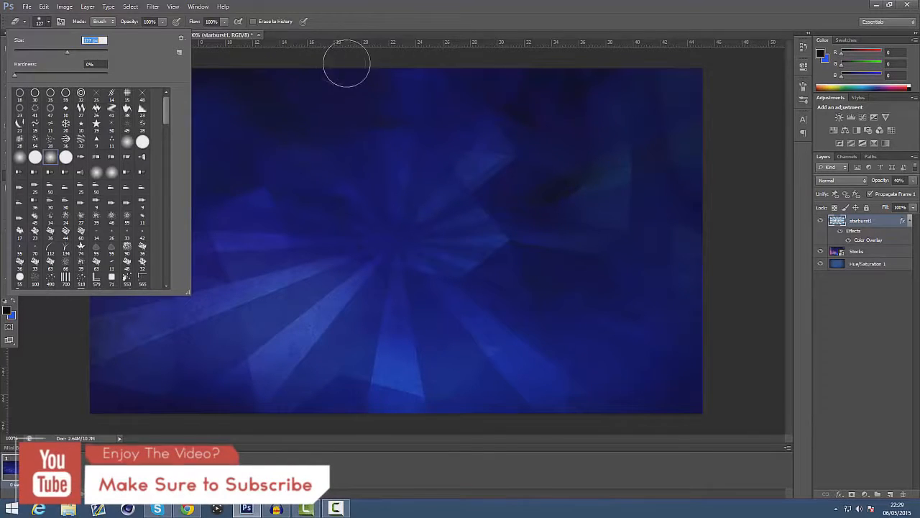
pyautogui.click(890, 393)
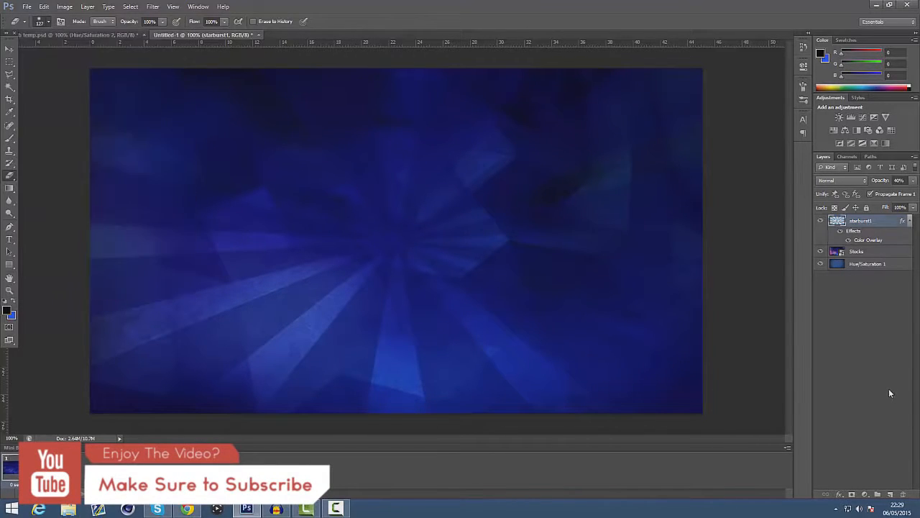
pyautogui.click(693, 130)
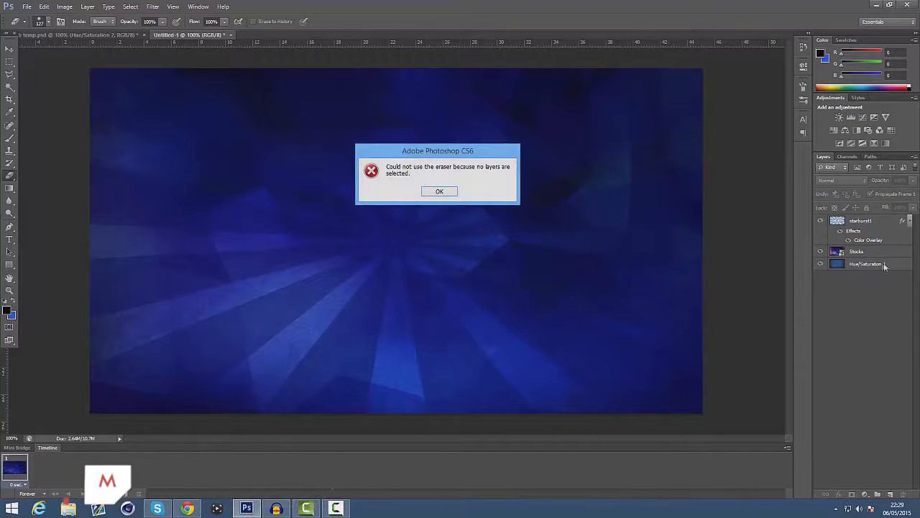
pyautogui.click(438, 192)
pyautogui.click(877, 223)
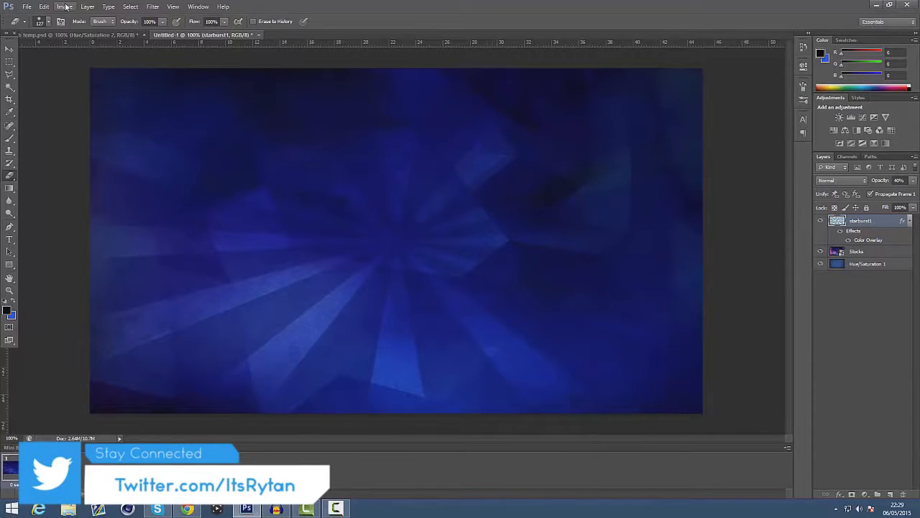
# - Place the ExplosionTexture image at its original size in the centre of the canvas
pyautogui.click(26, 6)
pyautogui.click(41, 162)
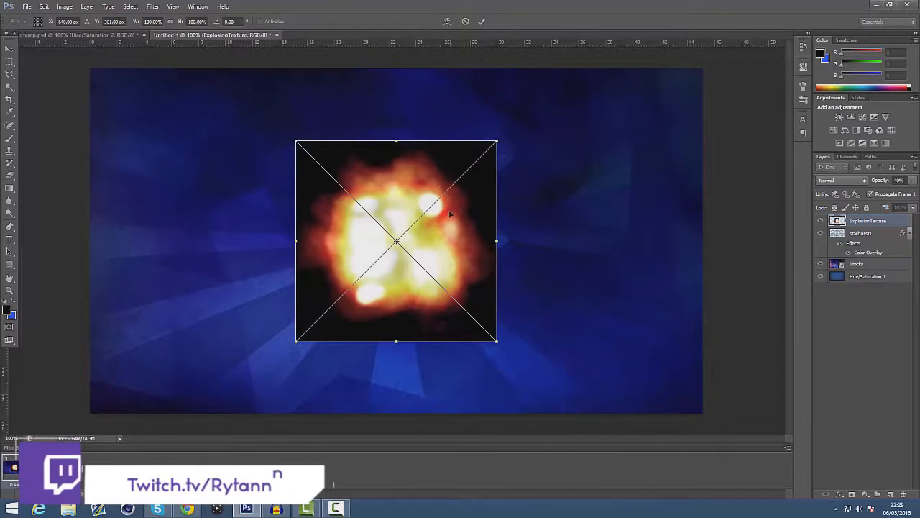
pyautogui.rightClick(448, 218)
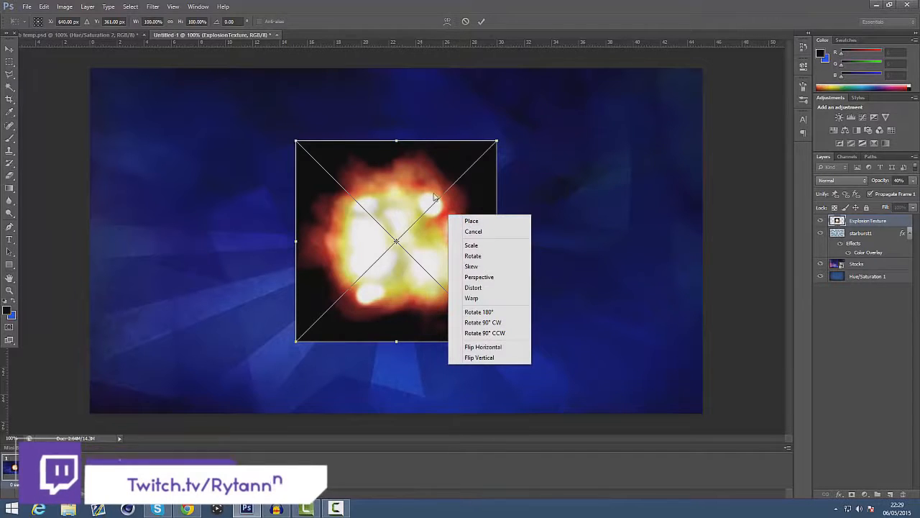
pyautogui.click(471, 221)
# - Recolour the explosion blue with a Hue/Saturation adjustment at hue -174 and merge the adjustment with the ExplosionTexture layer
pyautogui.click(834, 130)
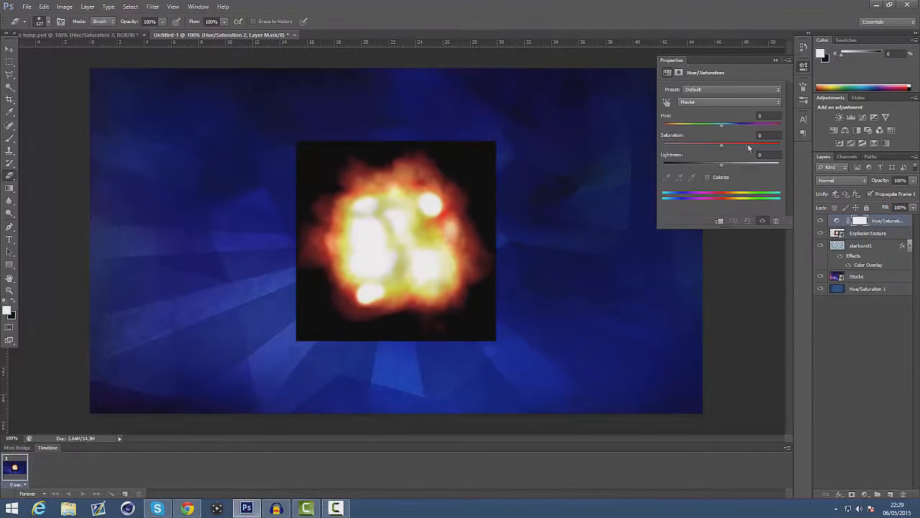
pyautogui.moveTo(721, 127); pyautogui.dragTo(667, 136)
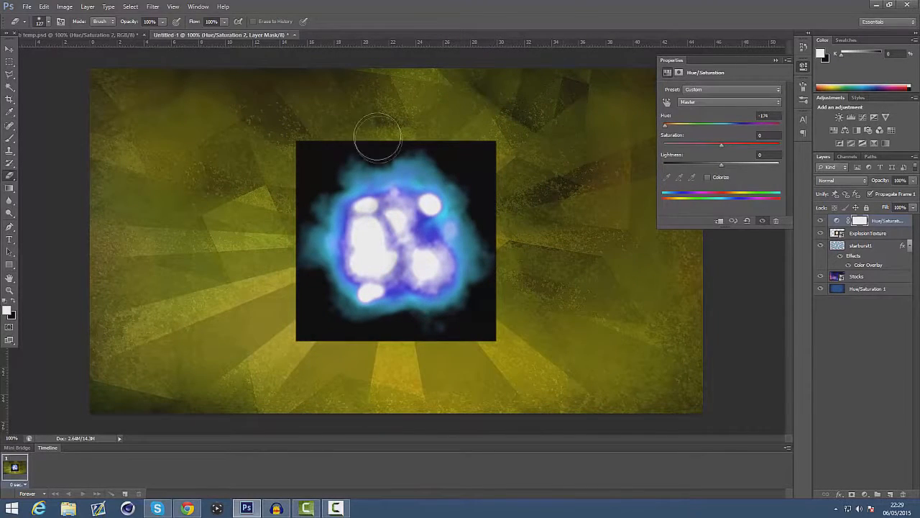
pyautogui.click(868, 233)
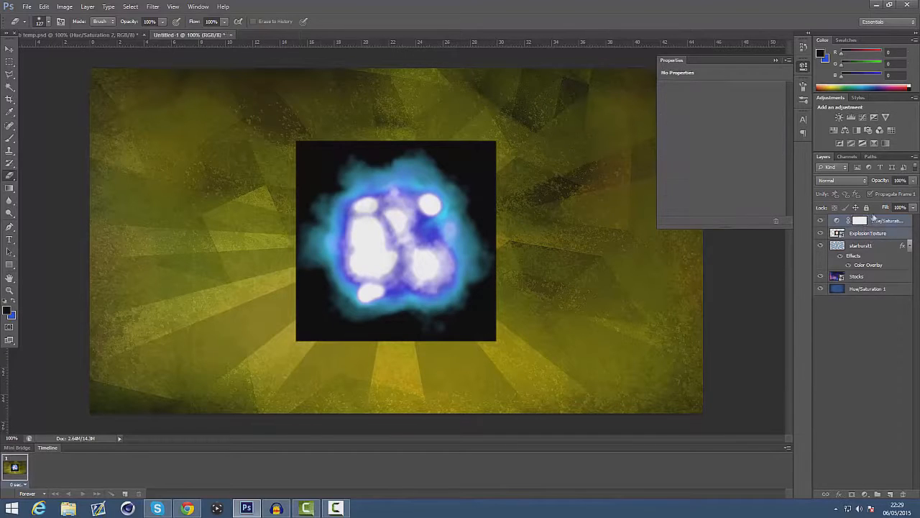
pyautogui.press('Delete')
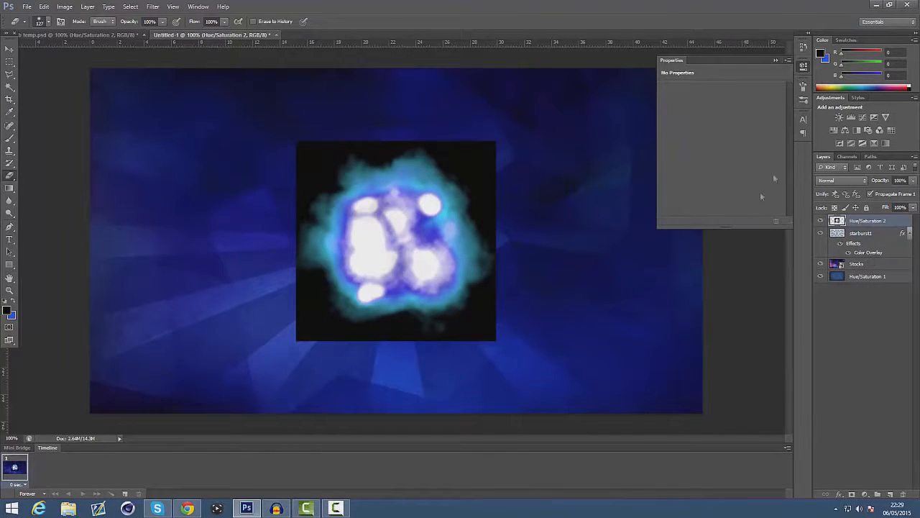
# - Set the explosion layer's blend mode to Screen and move the explosion to the upper-right area of the canvas
pyautogui.click(841, 180)
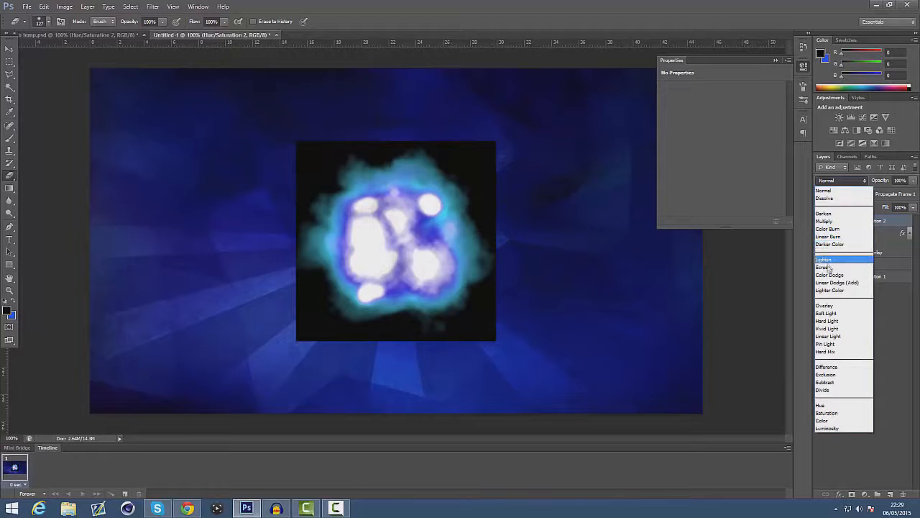
pyautogui.click(838, 252)
pyautogui.click(13, 49)
pyautogui.moveTo(423, 241); pyautogui.dragTo(601, 166)
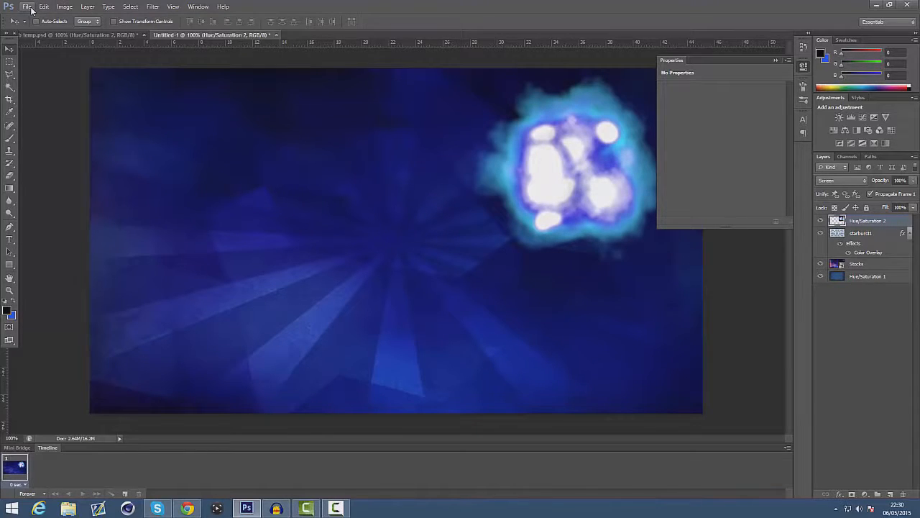
# - Place the history-log Photoshop logo image, enlarging it to about 125% and rotating it about 6.3° clockwise
pyautogui.click(28, 8)
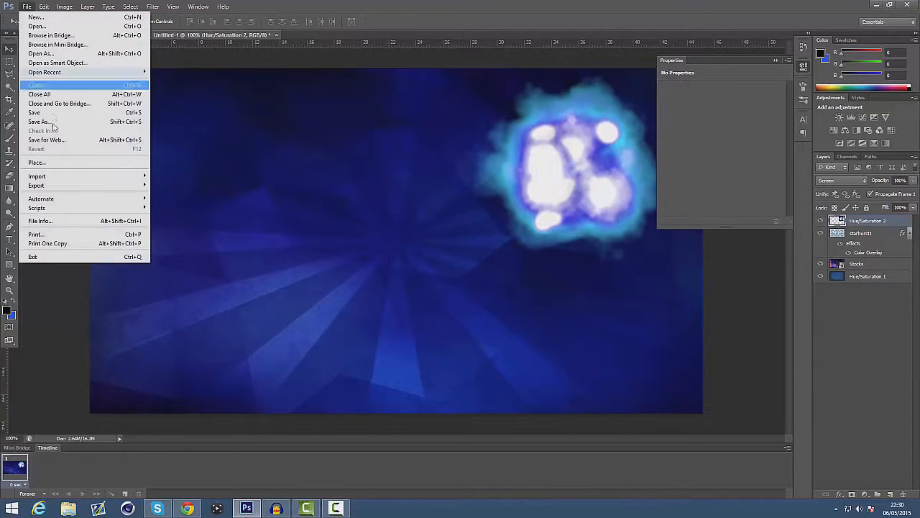
pyautogui.click(45, 162)
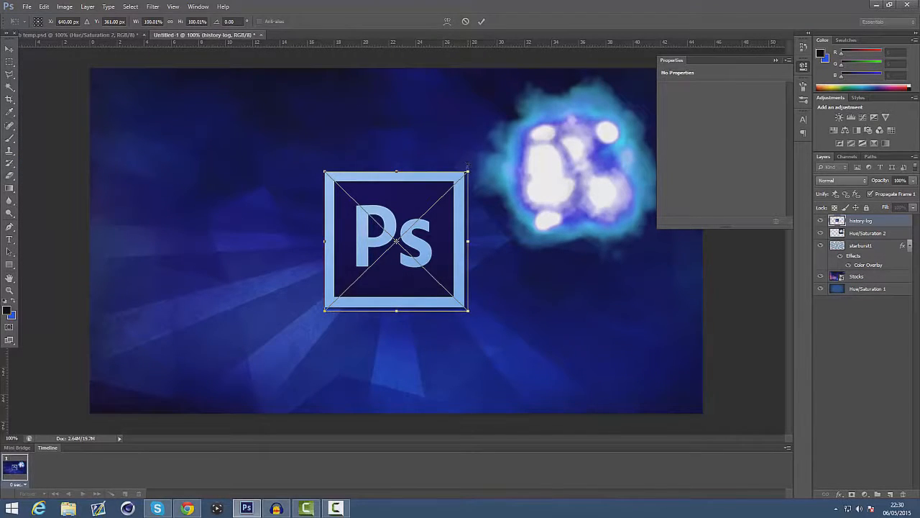
pyautogui.moveTo(472, 166); pyautogui.dragTo(492, 148)
pyautogui.moveTo(481, 115); pyautogui.dragTo(497, 116)
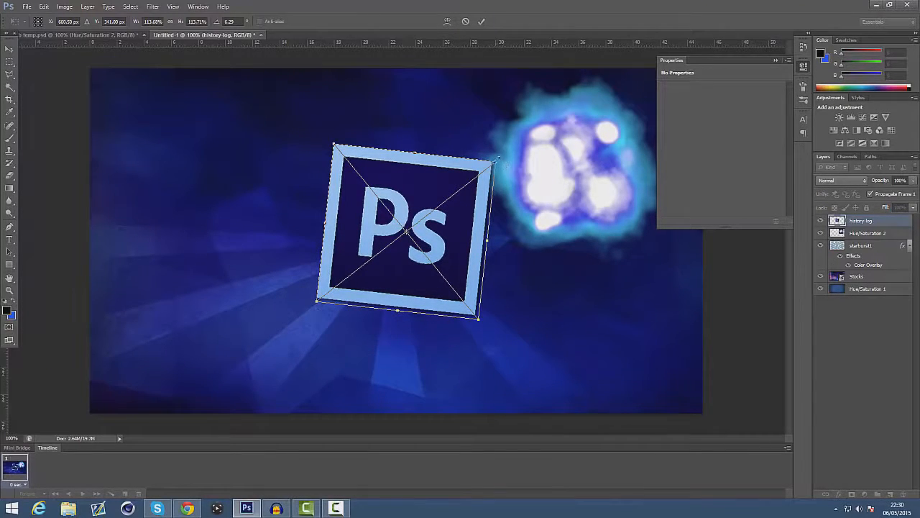
pyautogui.moveTo(498, 158); pyautogui.dragTo(511, 148)
pyautogui.rightClick(399, 167)
pyautogui.press('Escape')
pyautogui.moveTo(512, 152); pyautogui.dragTo(515, 149)
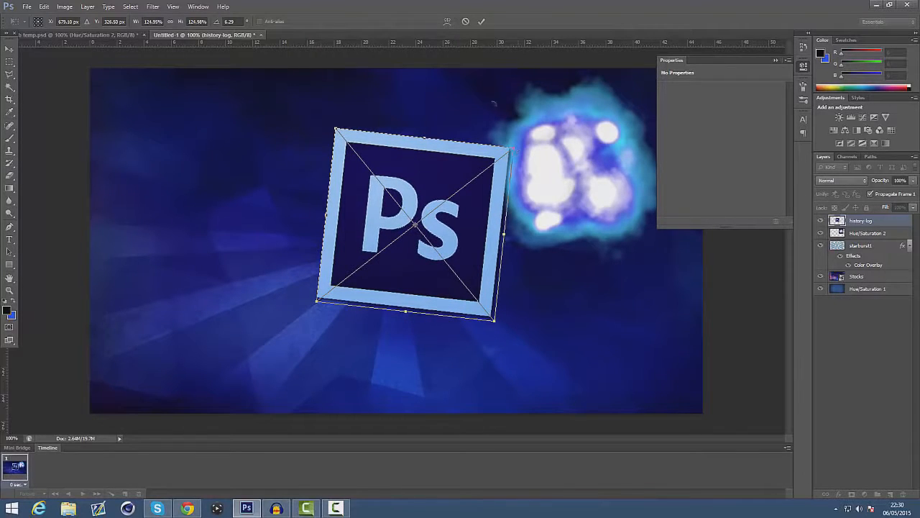
pyautogui.rightClick(494, 110)
pyautogui.click(502, 112)
# - Move the Photoshop logo over the explosion and rotate it to about 15.3°, applying the placement
pyautogui.moveTo(432, 187); pyautogui.dragTo(592, 147)
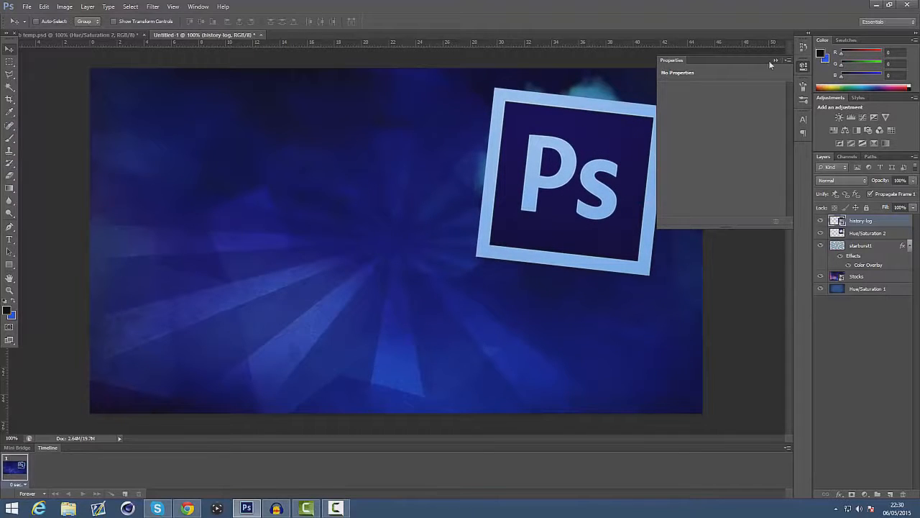
pyautogui.click(774, 61)
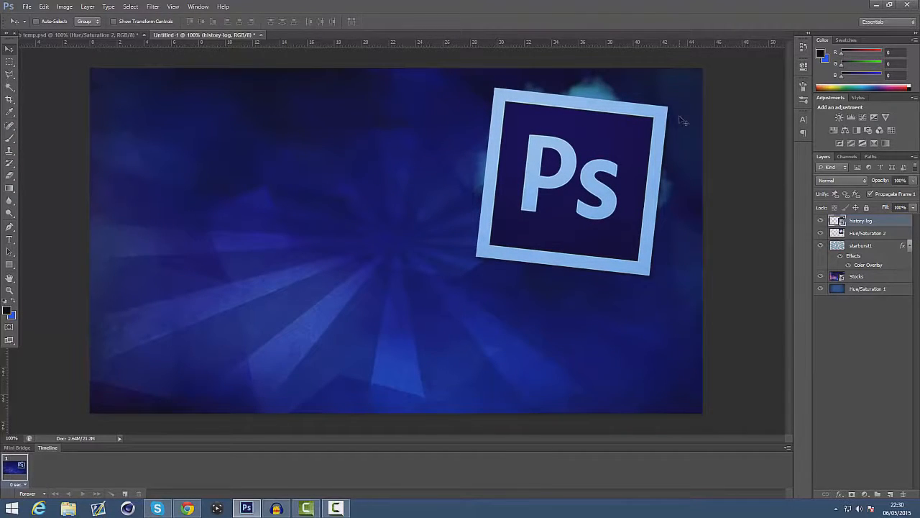
pyautogui.hotkey('ctrl', 't')
pyautogui.moveTo(635, 87); pyautogui.dragTo(681, 81)
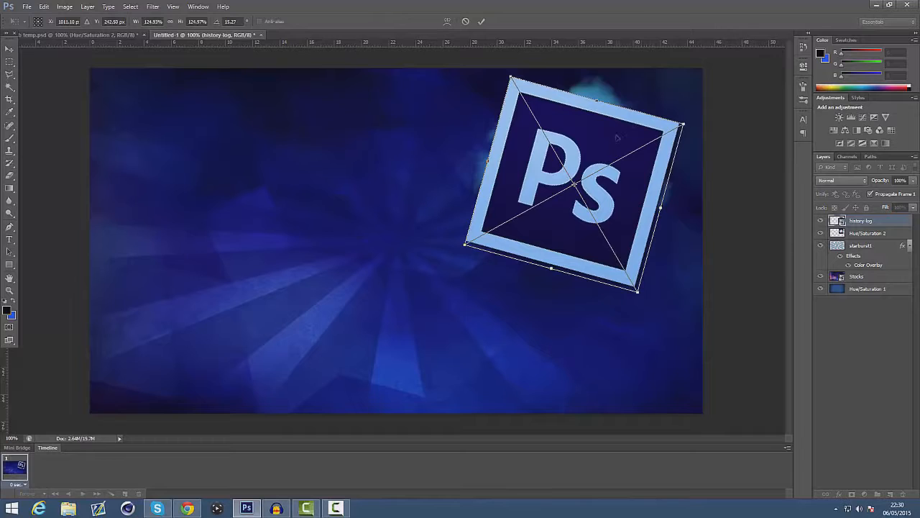
pyautogui.moveTo(617, 134); pyautogui.dragTo(629, 131)
pyautogui.click(10, 49)
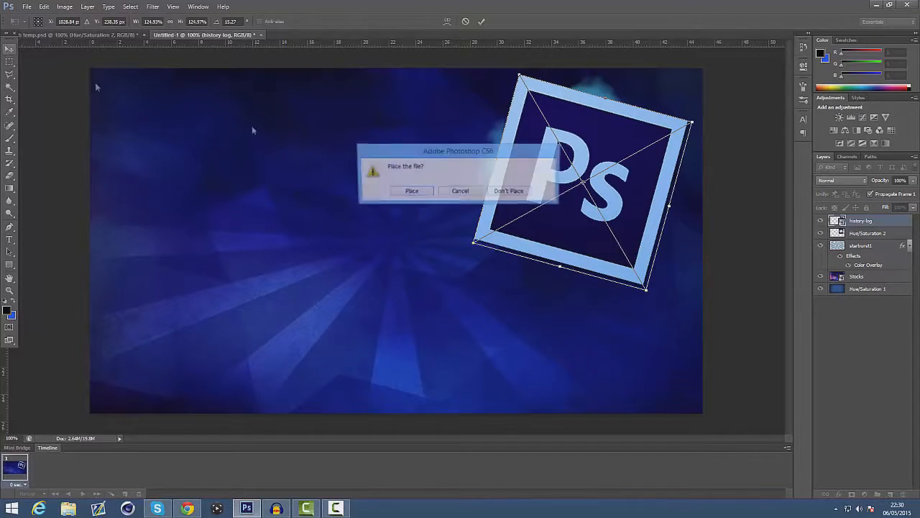
pyautogui.click(409, 200)
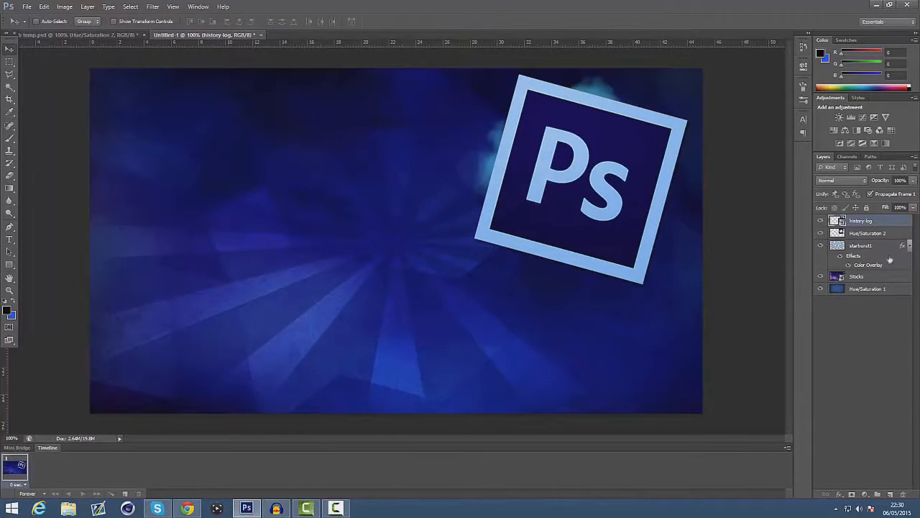
# - Enlarge the explosion layer to about 123% and centre it behind the Photoshop logo
pyautogui.click(867, 234)
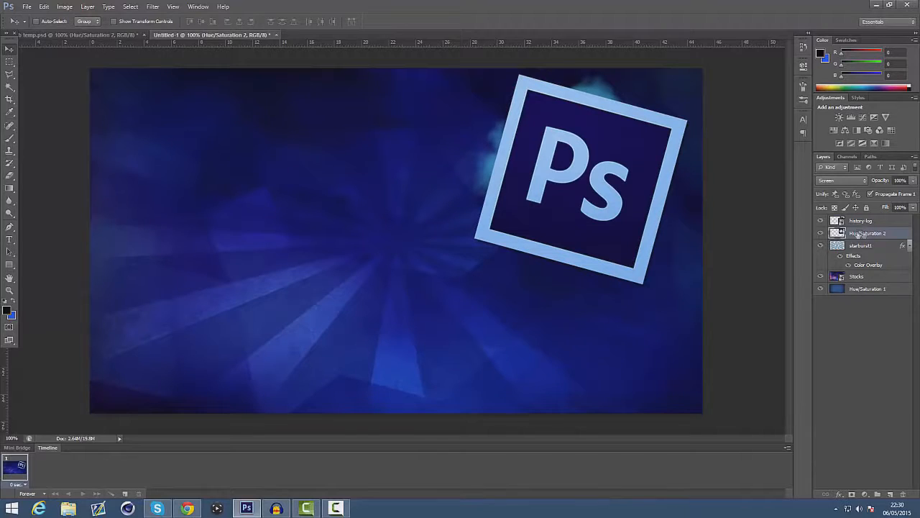
pyautogui.hotkey('ctrl', 't')
pyautogui.moveTo(678, 274); pyautogui.dragTo(721, 315)
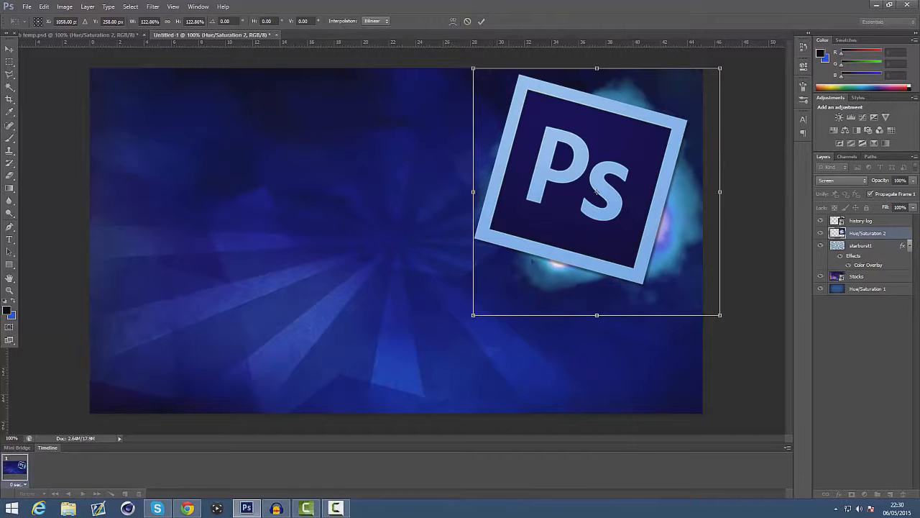
pyautogui.moveTo(653, 222); pyautogui.dragTo(639, 223)
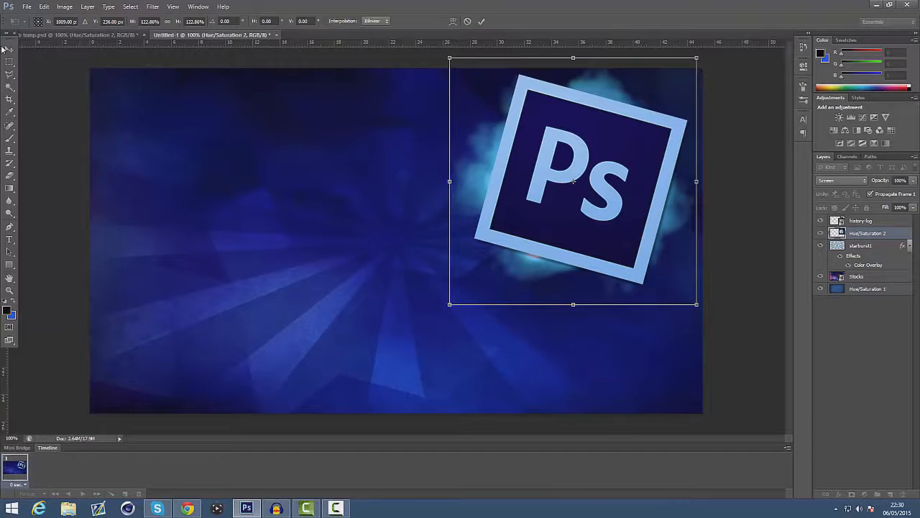
pyautogui.click(7, 49)
pyautogui.click(404, 193)
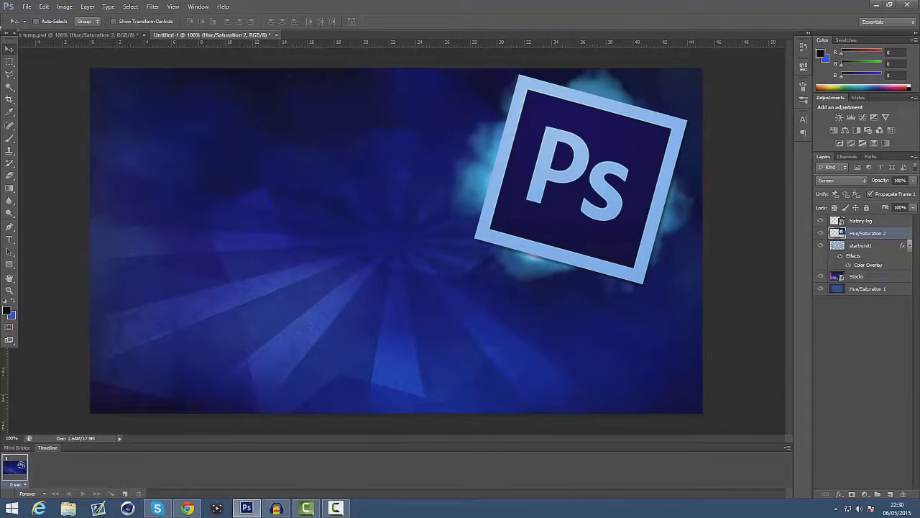
# - Add the three-line title text "HOW TO / MAKE A / THUMBNAIL" in the upper-left area of the canvas
pyautogui.click(9, 239)
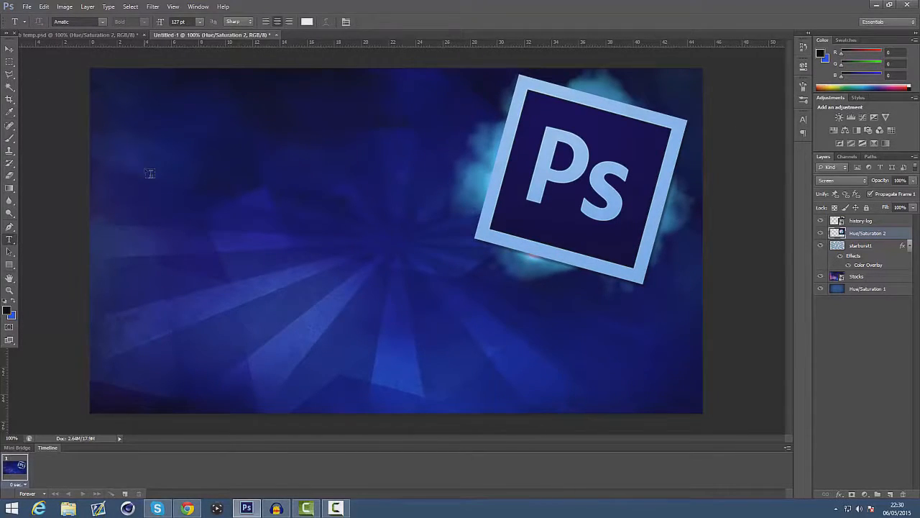
pyautogui.click(145, 169)
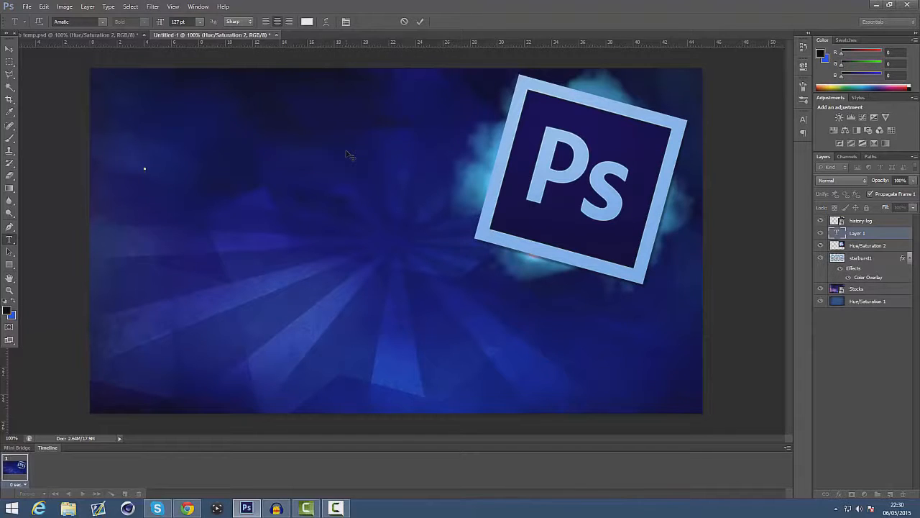
pyautogui.write('HOW')
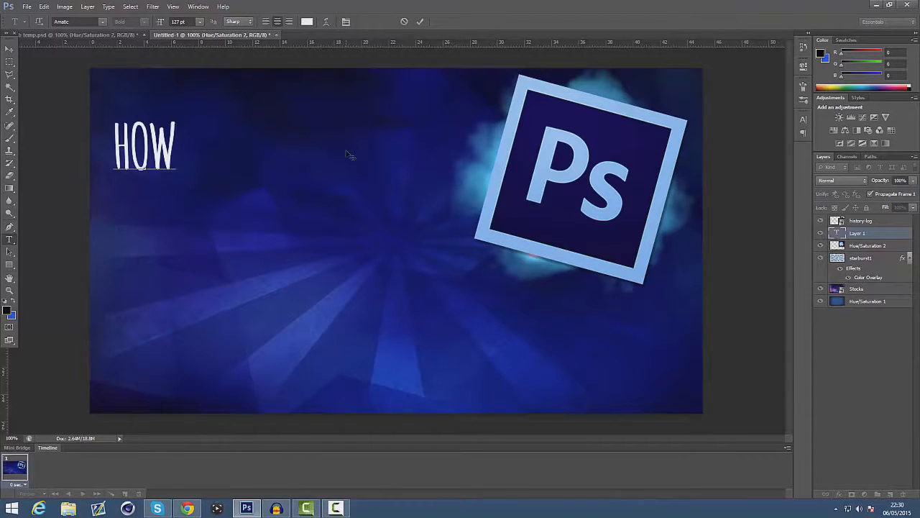
pyautogui.write(' RO')
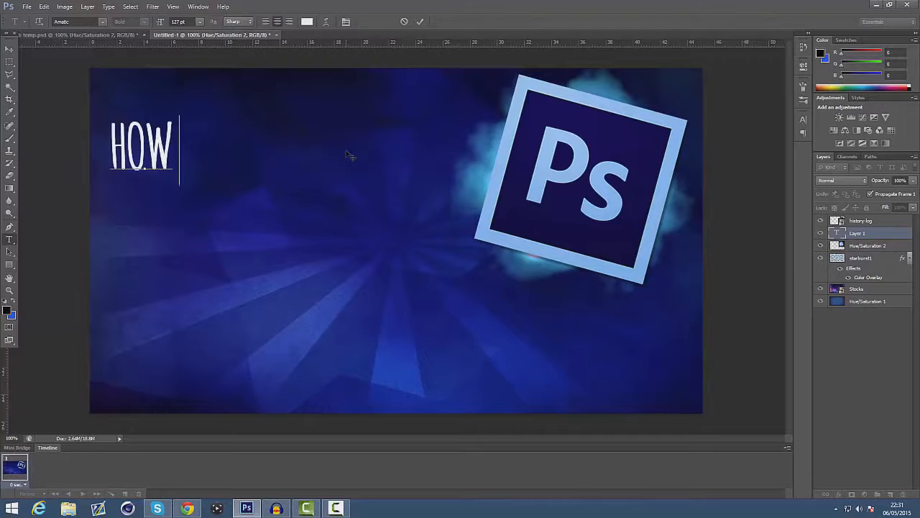
pyautogui.press('BackSpace')
pyautogui.press('BackSpace')
pyautogui.write('TO')
pyautogui.press('Return')
pyautogui.write('MAKE A')
pyautogui.press('Return')
pyautogui.write('THUMB')
pyautogui.press('BackSpace')
pyautogui.write('MBNAIL')
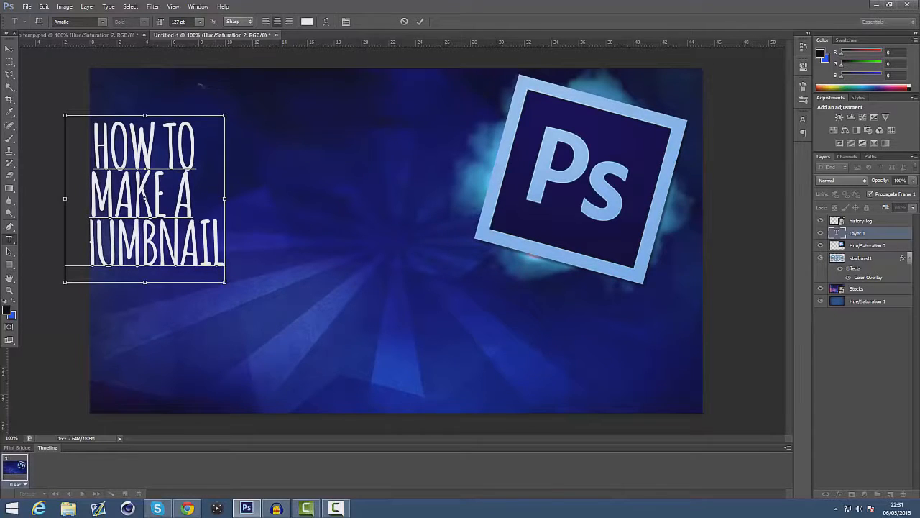
# - Change the title text's font to Call Of Ops Duty and move the title fully onto the canvas
pyautogui.hotkey('ctrl', 'a')
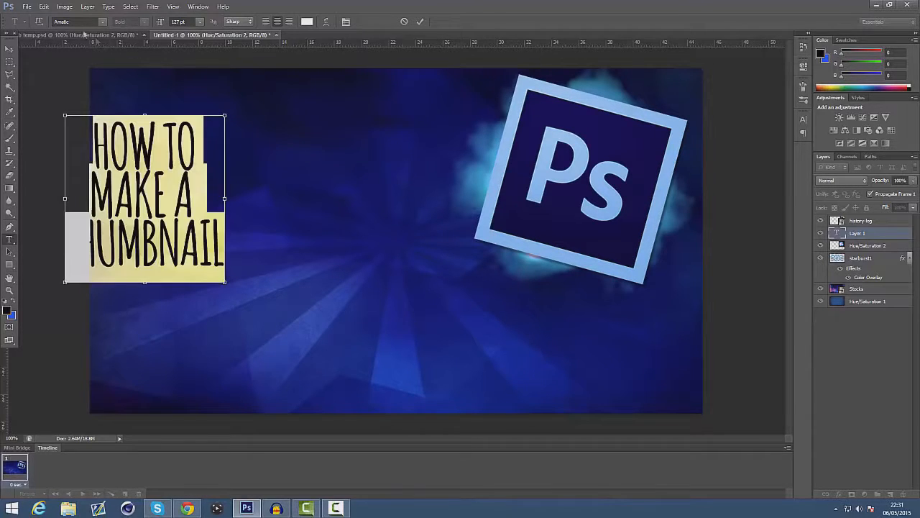
pyautogui.write('Call Of Ops Duty')
pyautogui.press('Return')
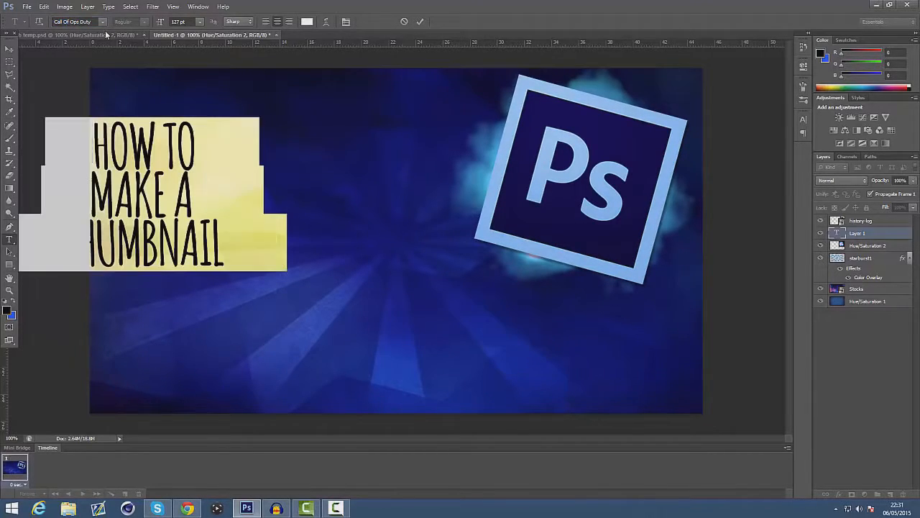
pyautogui.click(10, 49)
pyautogui.moveTo(293, 204); pyautogui.dragTo(355, 213)
# - Left-align the three lines of the title text
pyautogui.doubleClick(838, 233)
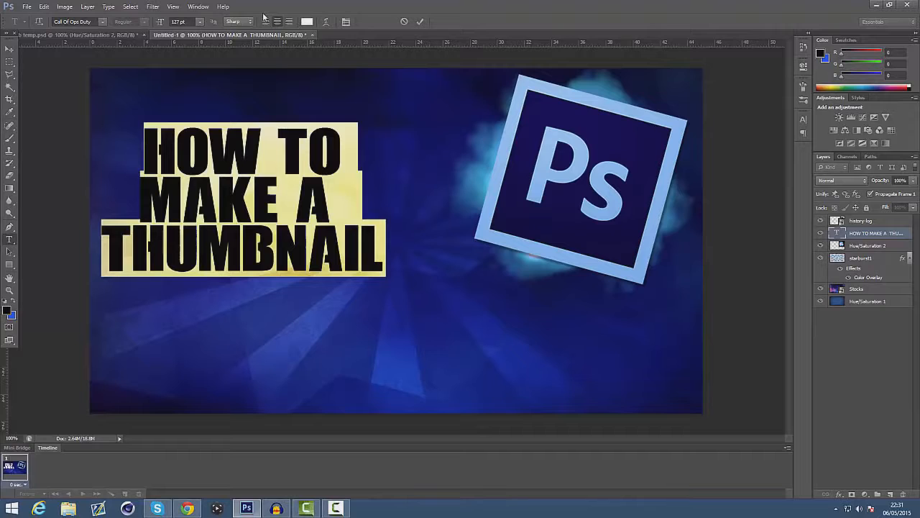
pyautogui.click(266, 22)
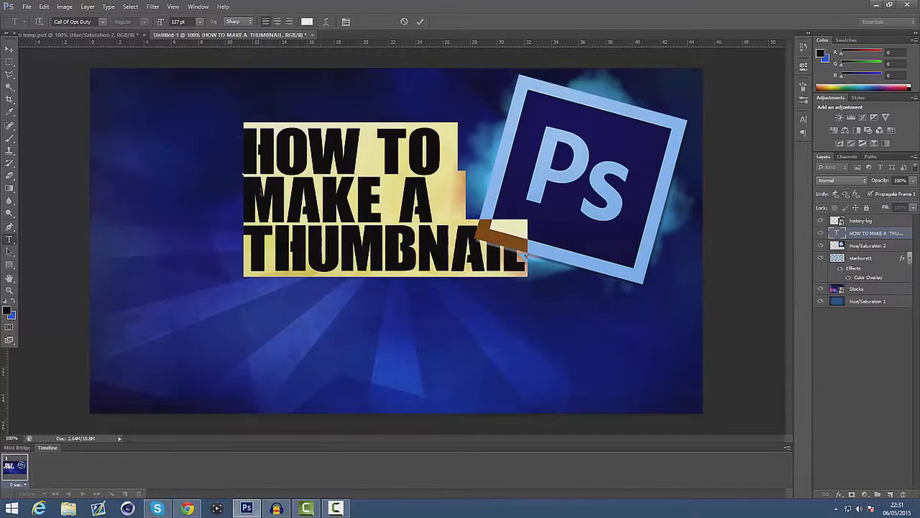
pyautogui.click(10, 49)
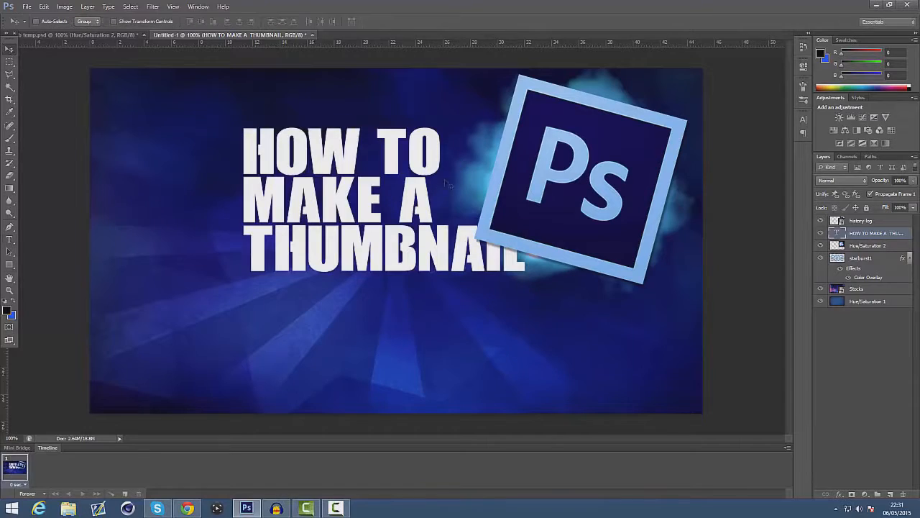
# - Scale the title text to about 172% and position it along the canvas's left side, starting beside the logo
pyautogui.hotkey('ctrl', 't')
pyautogui.moveTo(527, 276); pyautogui.dragTo(734, 447)
pyautogui.moveTo(399, 291); pyautogui.dragTo(253, 252)
pyautogui.moveTo(590, 351); pyautogui.dragTo(622, 368)
pyautogui.moveTo(420, 299); pyautogui.dragTo(444, 330)
pyautogui.moveTo(121, 113); pyautogui.dragTo(92, 95)
pyautogui.moveTo(155, 150); pyautogui.dragTo(157, 146)
pyautogui.moveTo(161, 142); pyautogui.dragTo(163, 149)
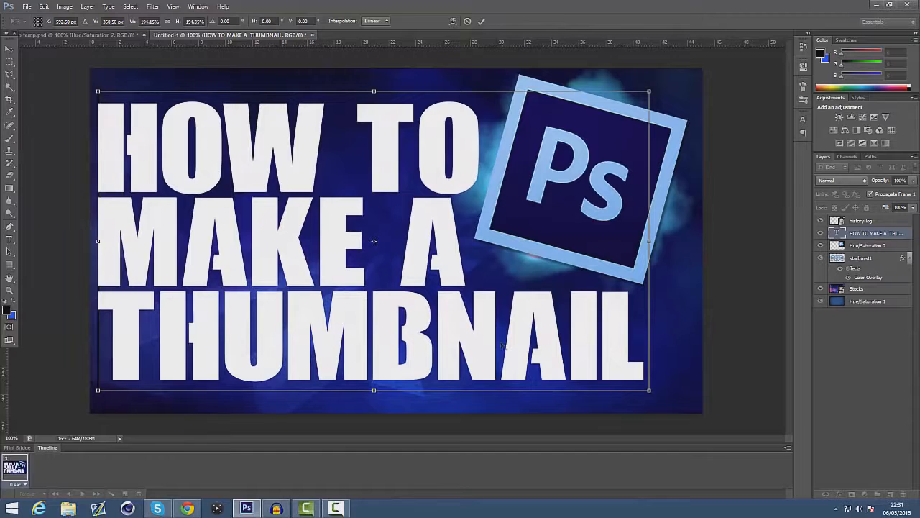
pyautogui.moveTo(649, 391); pyautogui.dragTo(585, 355)
pyautogui.moveTo(463, 329); pyautogui.dragTo(469, 339)
pyautogui.press('v')
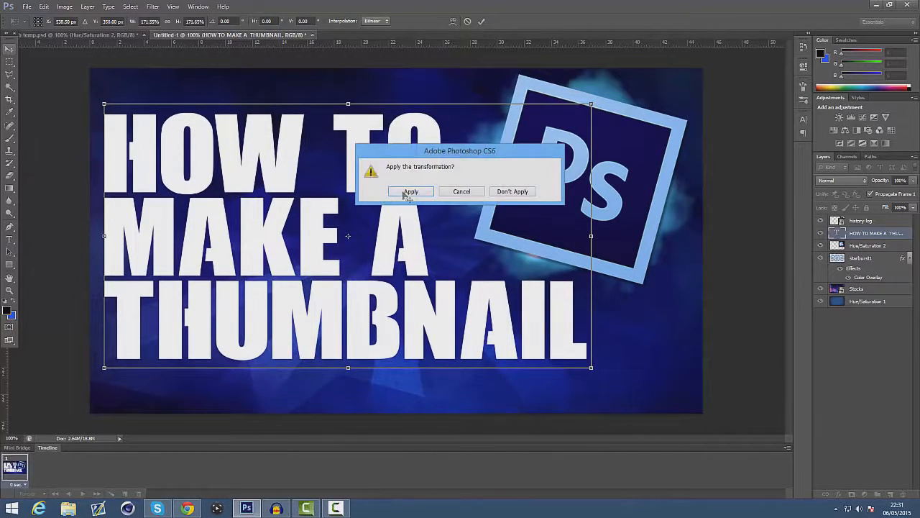
pyautogui.click(400, 194)
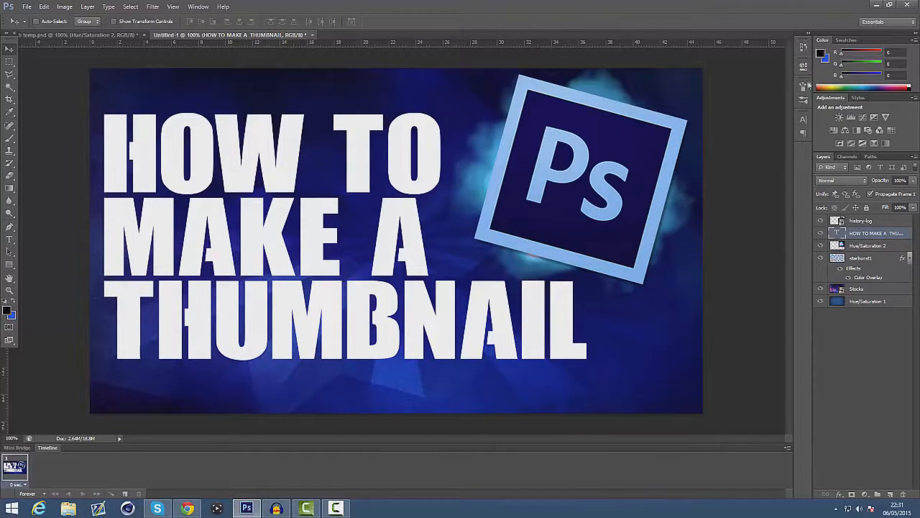
# - Set the title text's baseline shift to 5 pt and tracking to 20, and realign the title on the canvas
pyautogui.click(803, 120)
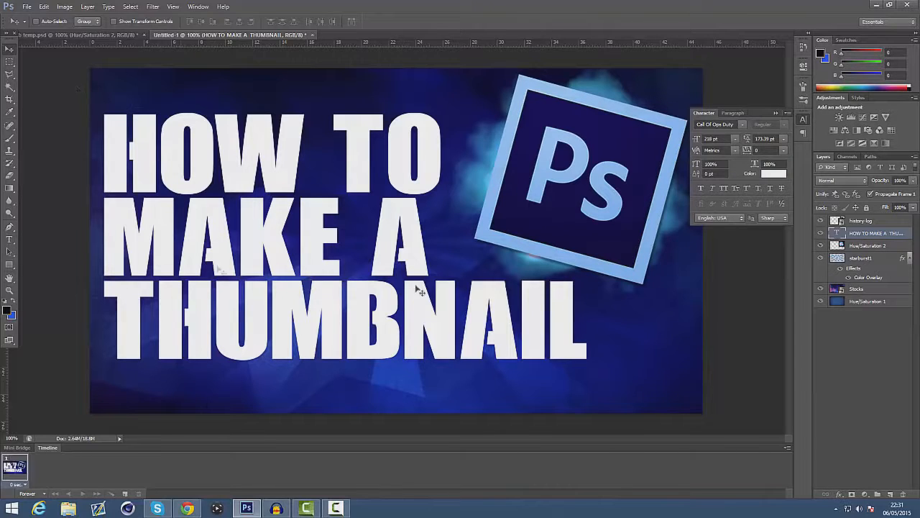
pyautogui.doubleClick(836, 233)
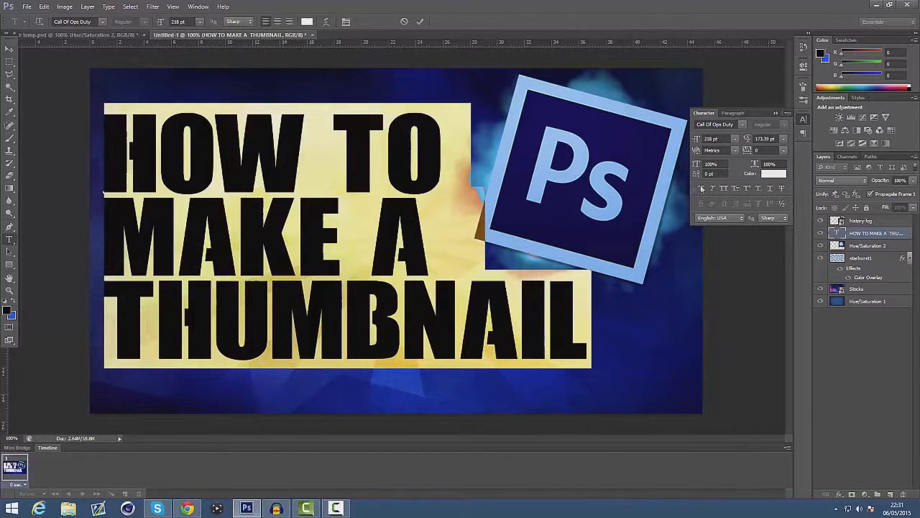
pyautogui.moveTo(696, 174); pyautogui.dragTo(753, 160)
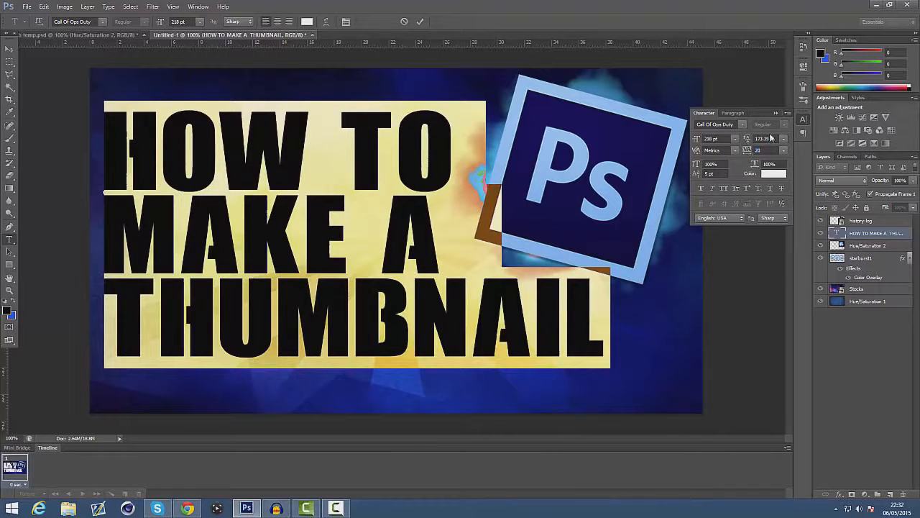
pyautogui.click(776, 113)
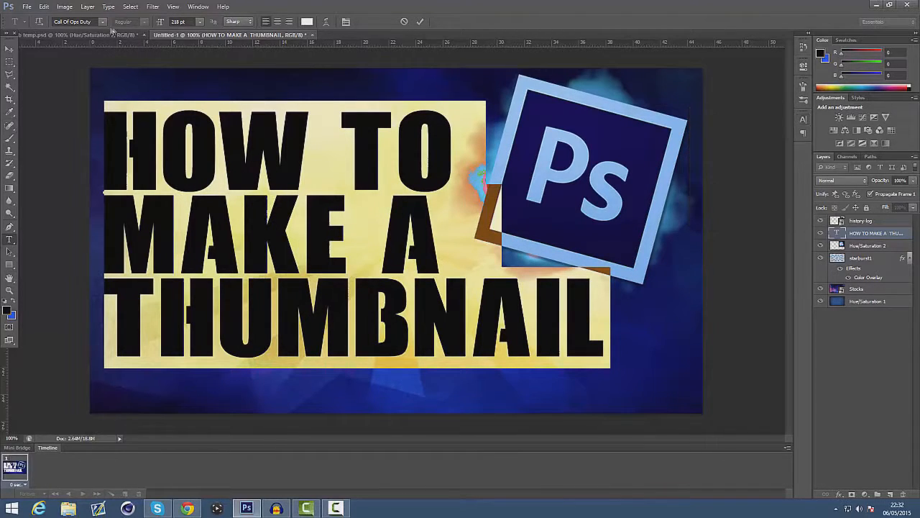
pyautogui.click(9, 48)
pyautogui.moveTo(290, 204); pyautogui.dragTo(293, 243)
# - Copy the layer style from the title in the finished thumbnail template onto this title, and nudge the text slightly right
pyautogui.click(89, 35)
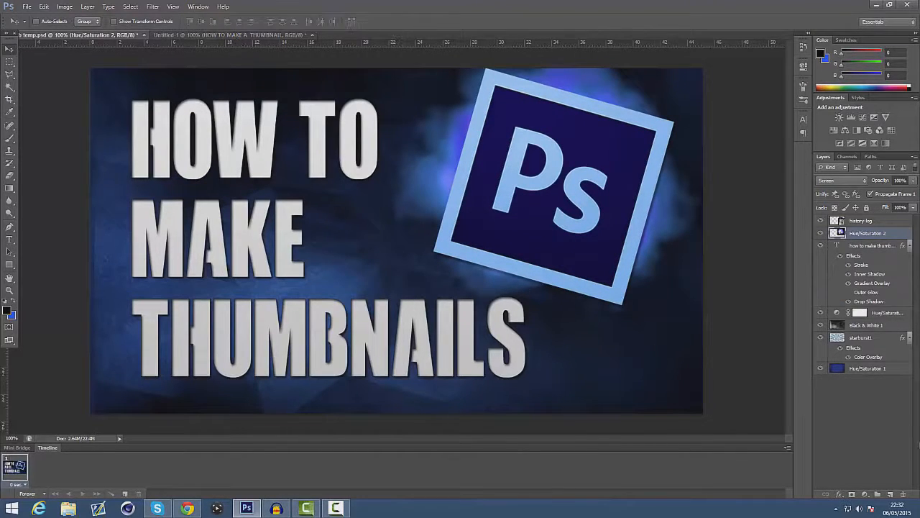
pyautogui.rightClick(891, 246)
pyautogui.click(804, 383)
pyautogui.click(213, 36)
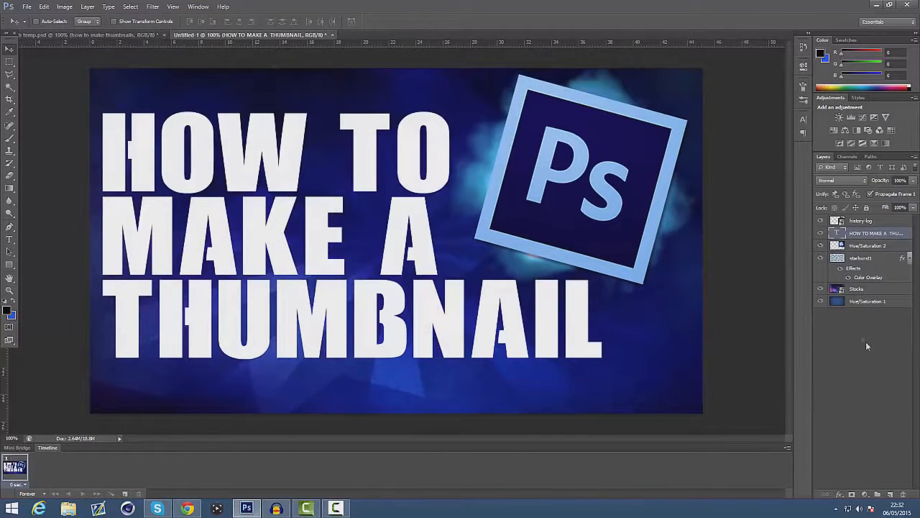
pyautogui.rightClick(870, 243)
pyautogui.click(789, 394)
pyautogui.moveTo(286, 148); pyautogui.dragTo(292, 149)
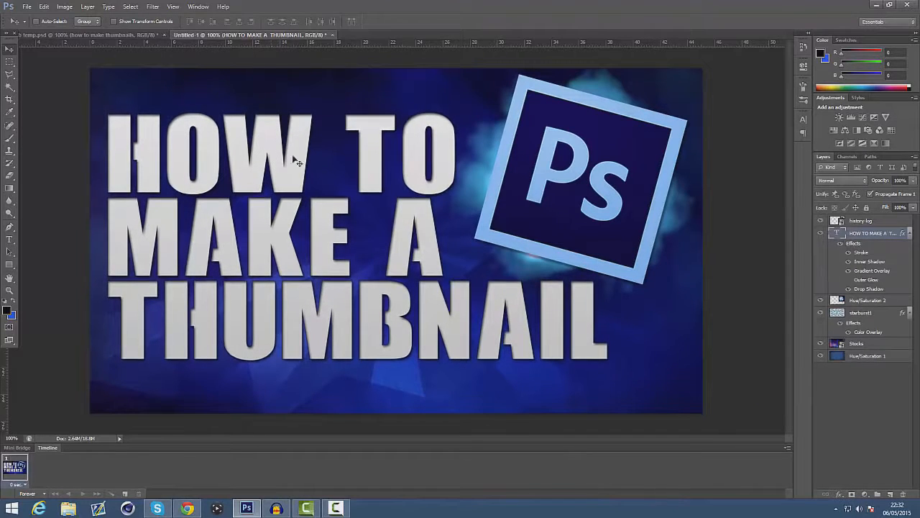
# - Examine the title's layer style settings for the stroke, inner shadow and gradient overlay, including the gradient's color stops
pyautogui.doubleClick(904, 234)
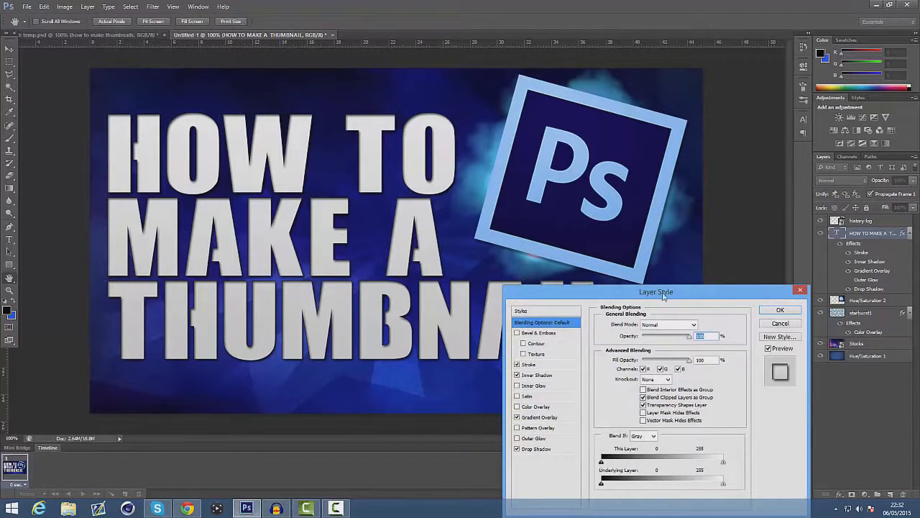
pyautogui.moveTo(667, 278); pyautogui.dragTo(657, 166)
pyautogui.click(525, 239)
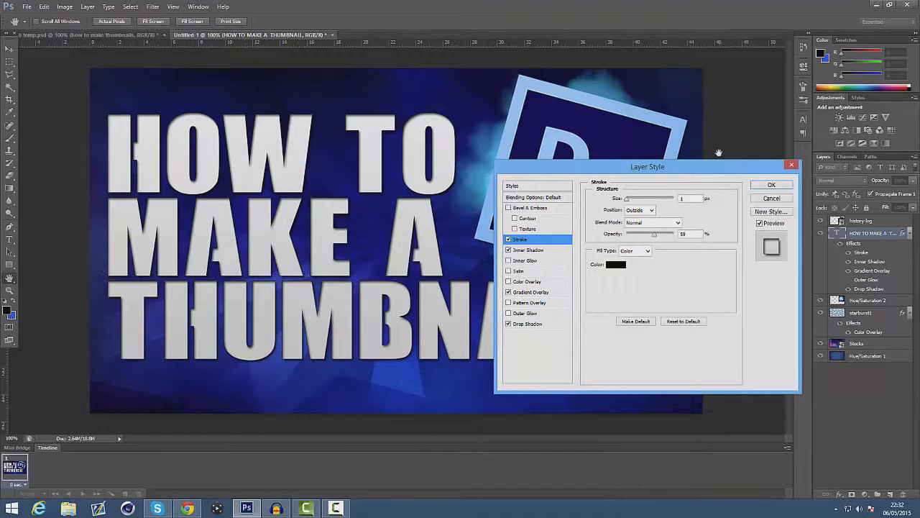
pyautogui.click(533, 249)
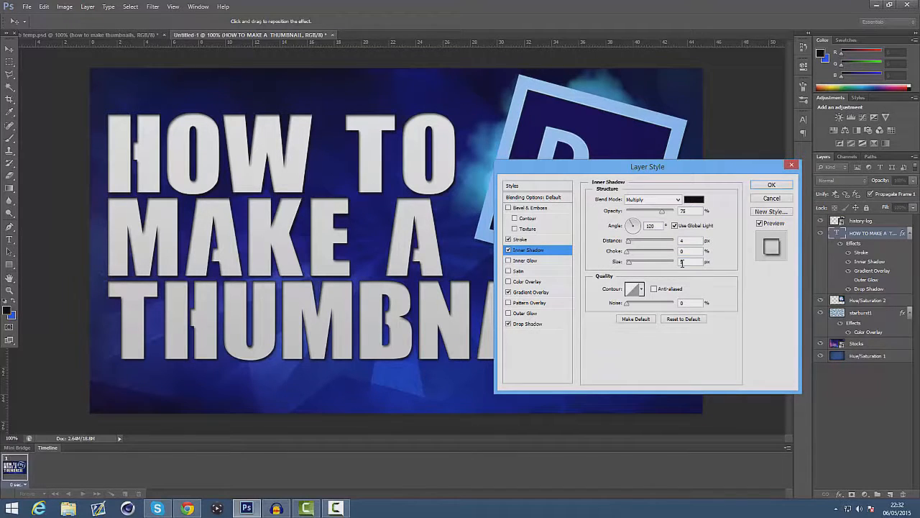
pyautogui.click(539, 293)
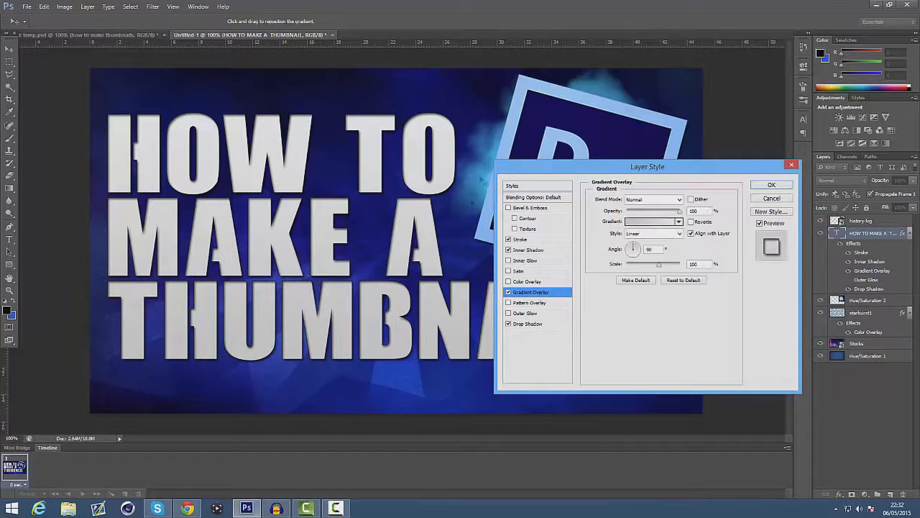
pyautogui.click(655, 222)
pyautogui.click(642, 395)
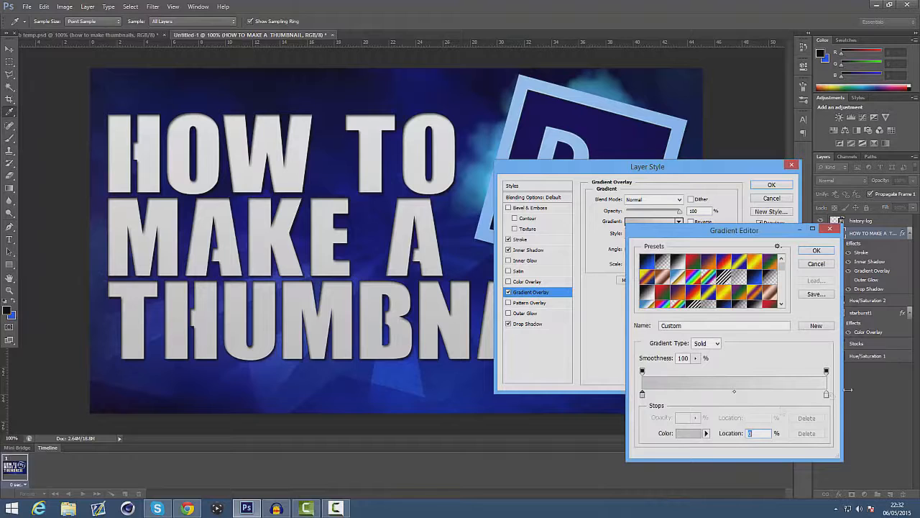
pyautogui.click(825, 254)
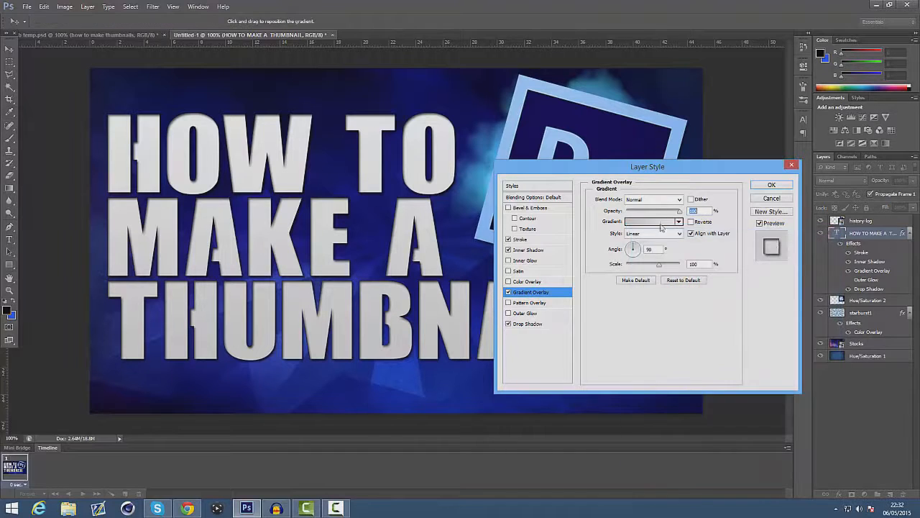
# - Try a color overlay and a pattern overlay on the title text in place of its gradient overlay
pyautogui.click(508, 292)
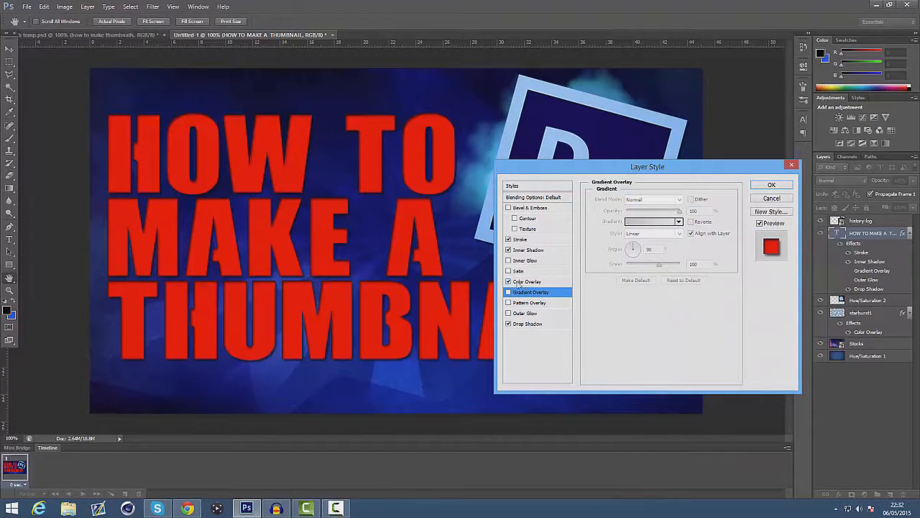
pyautogui.click(508, 281)
pyautogui.click(508, 281)
pyautogui.click(509, 303)
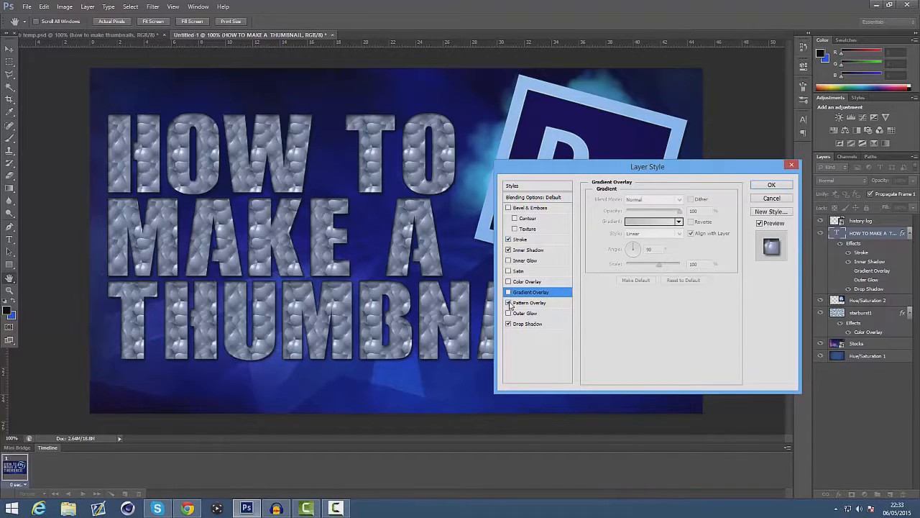
pyautogui.click(509, 303)
pyautogui.click(508, 292)
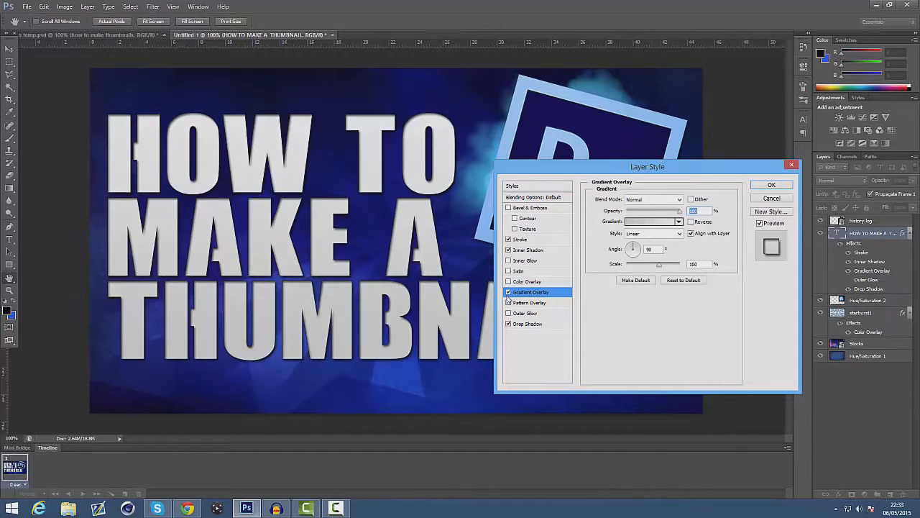
# - Examine the title's drop shadow settings and close its layer style
pyautogui.click(530, 325)
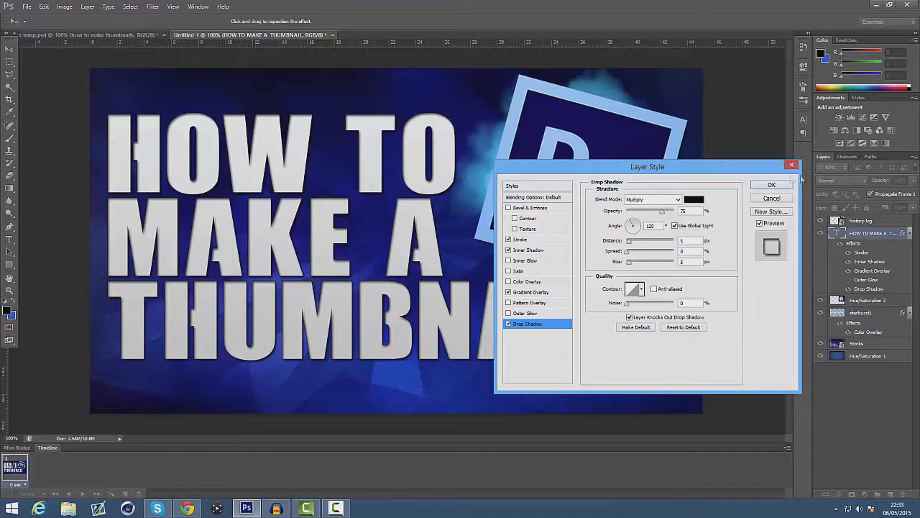
pyautogui.click(771, 184)
# - Compare the new thumbnail with the finished thumbnail template by switching between the two documents
pyautogui.click(154, 35)
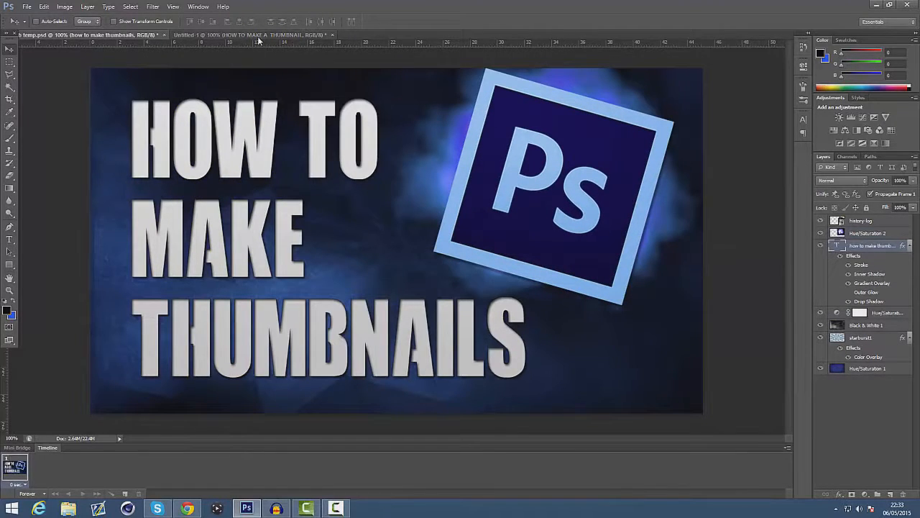
pyautogui.click(259, 36)
pyautogui.click(140, 35)
pyautogui.click(226, 36)
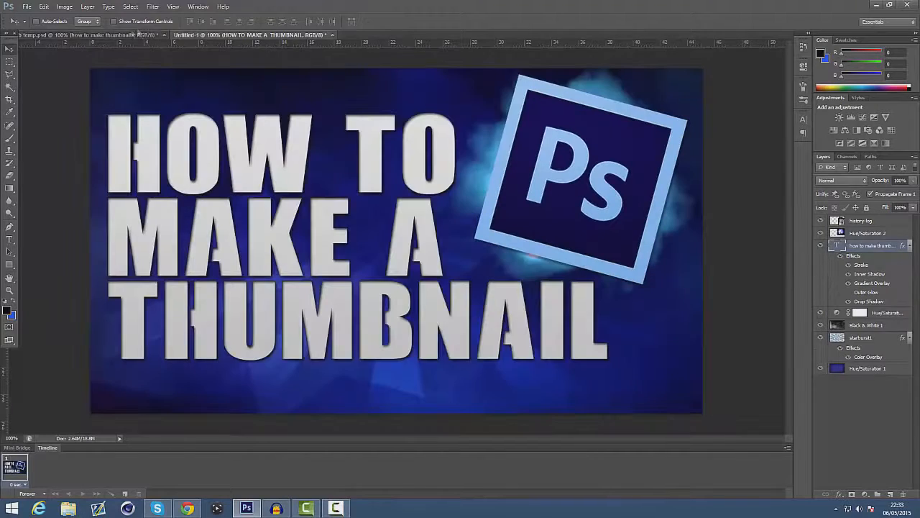
pyautogui.click(215, 34)
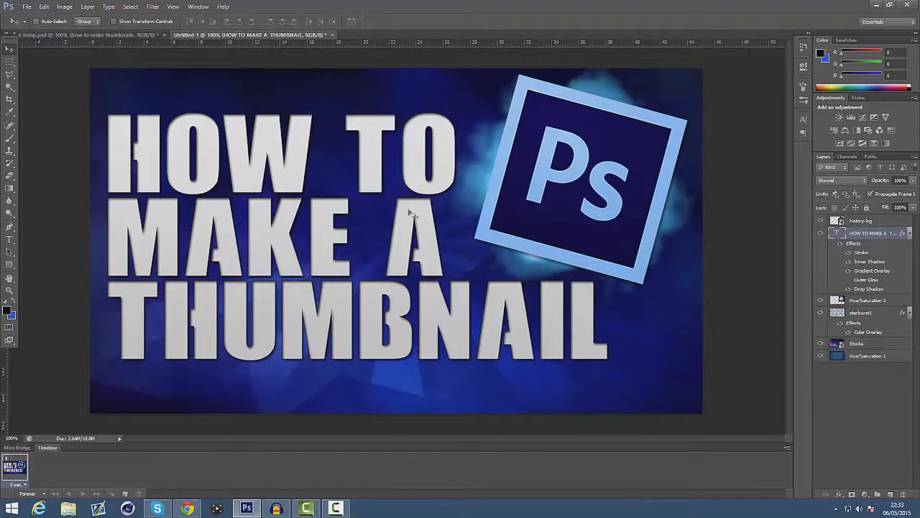
pyautogui.click(136, 34)
pyautogui.click(198, 36)
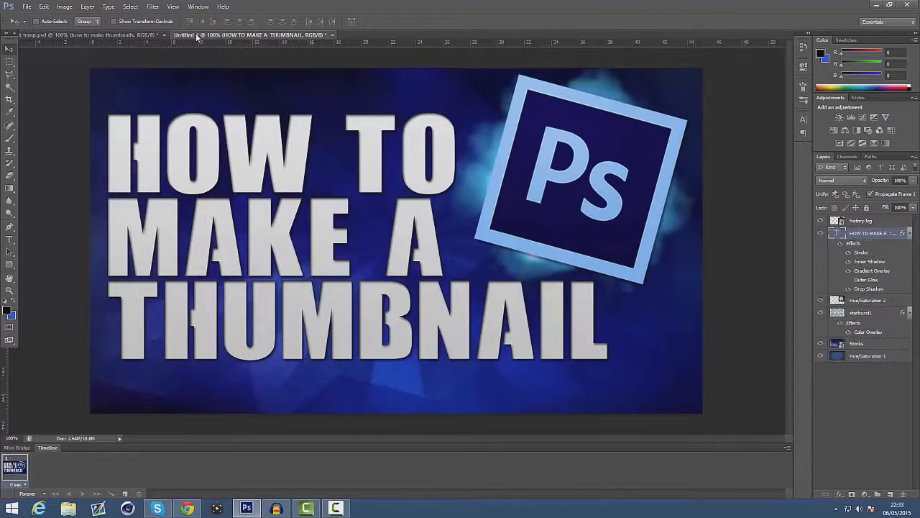